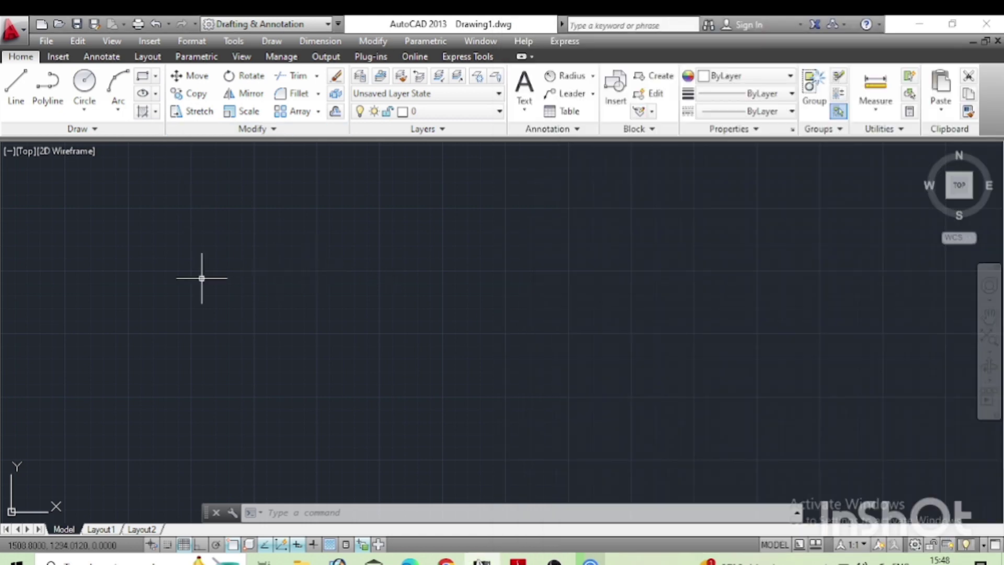
Draw concentric circles of radius 40 and 30 on one picked centre point.
left_click(202, 280)
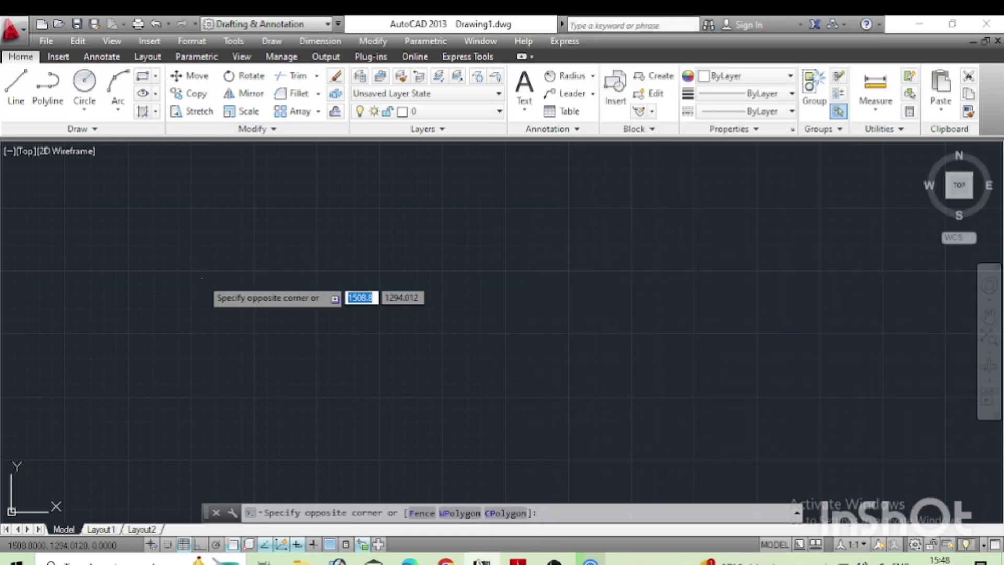
left_click(154, 293)
type("c")
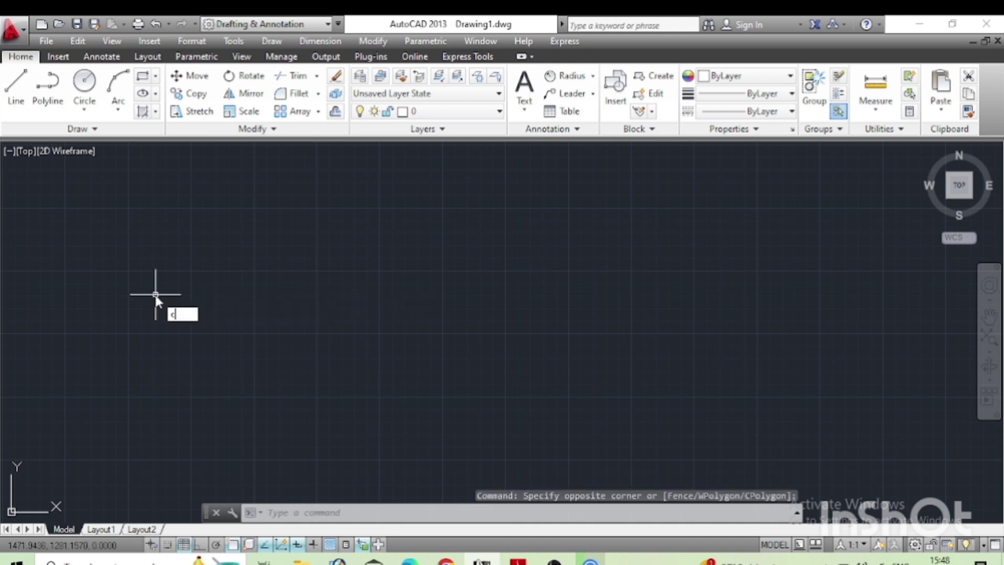
key("Return")
left_click(260, 299)
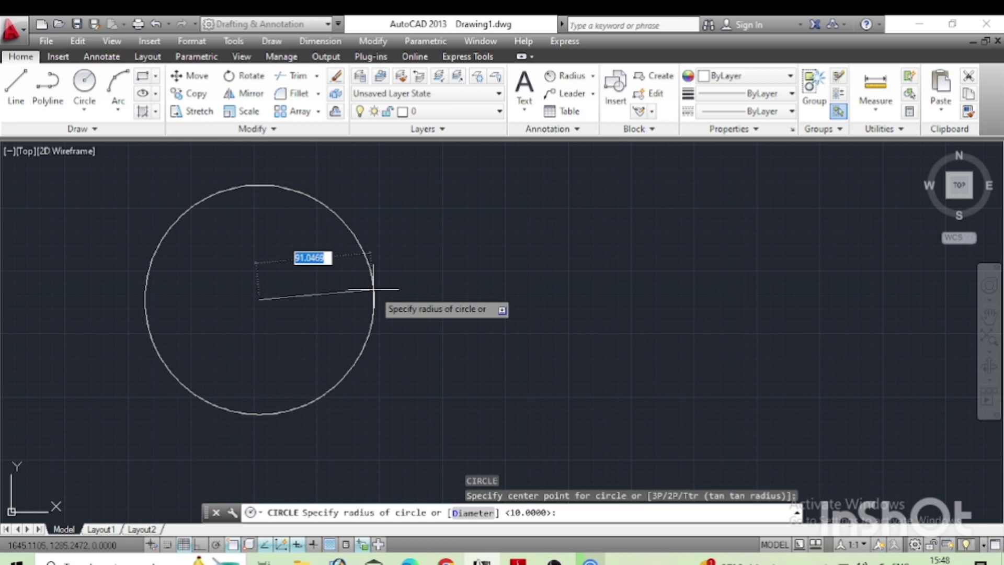
type("40")
key("Return")
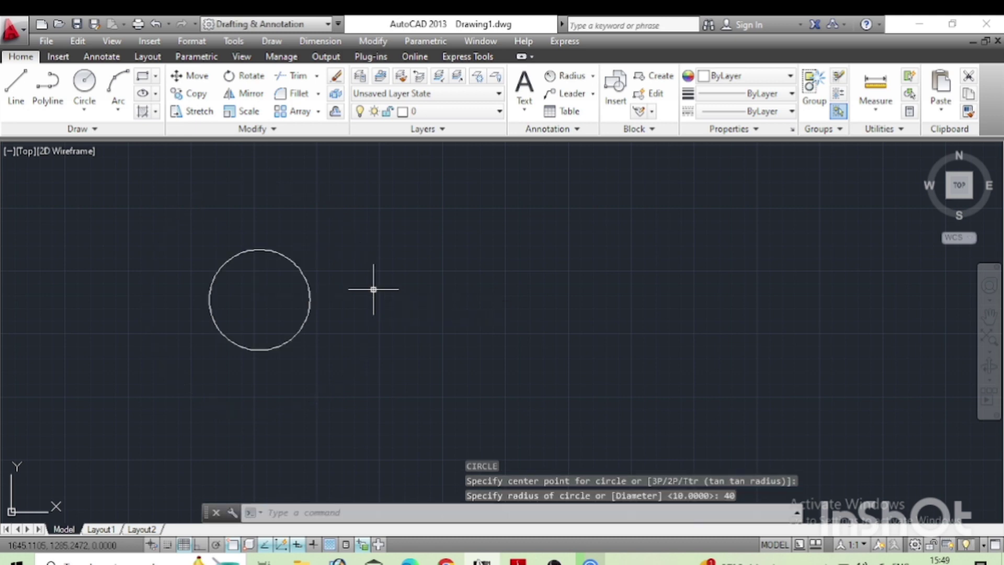
key("Return")
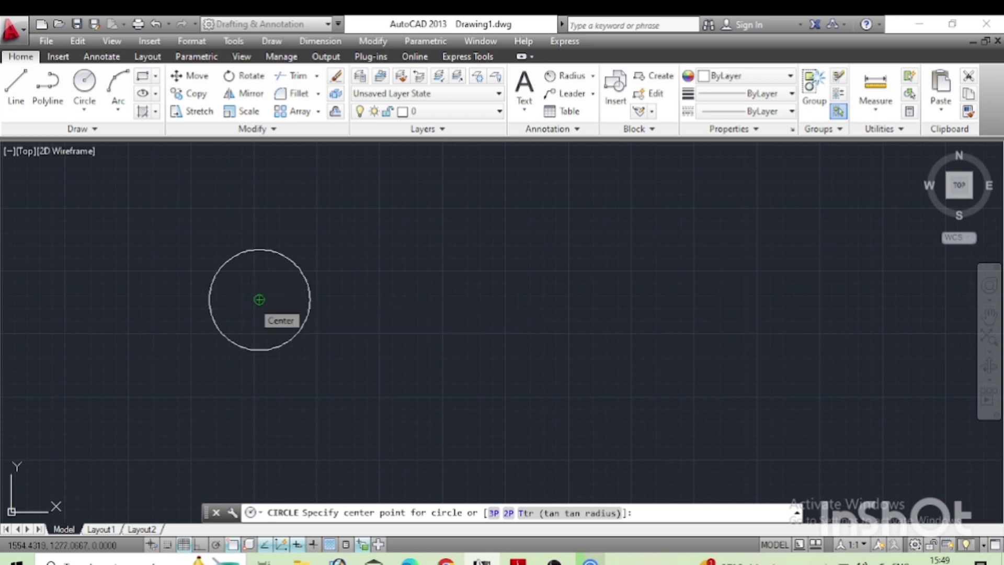
left_click(254, 300)
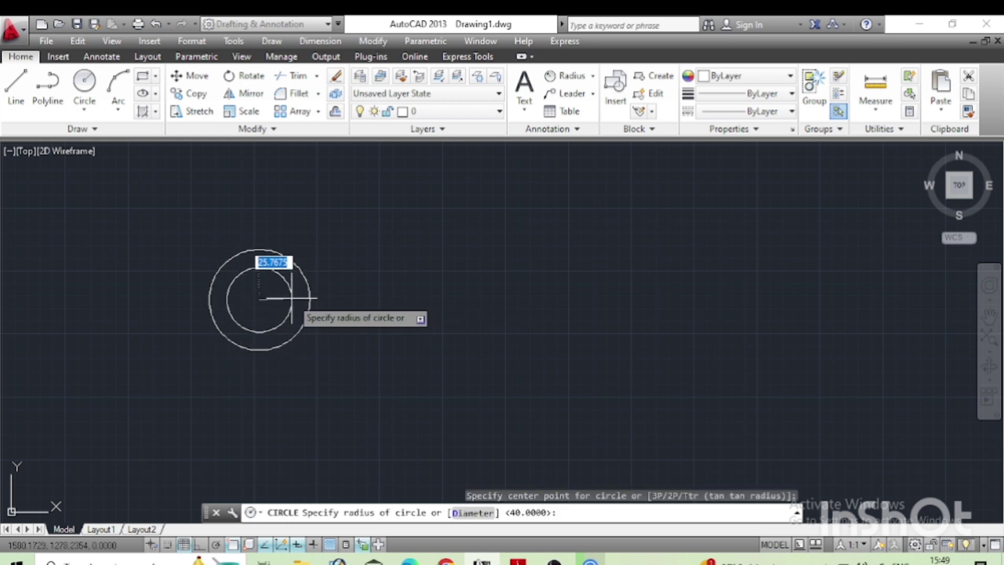
type("30")
key("Return")
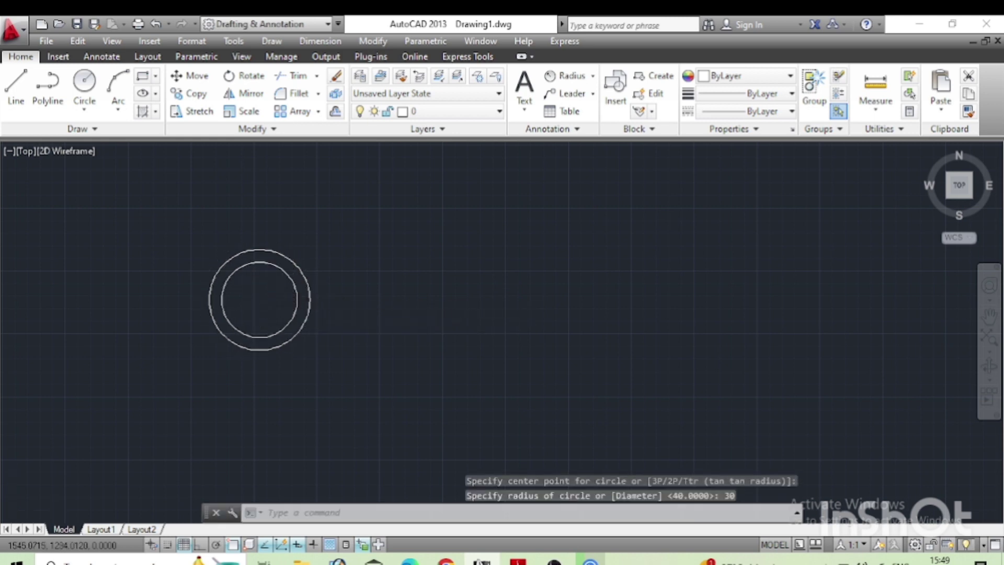
scroll(267, 286, "up", 2)
type("c")
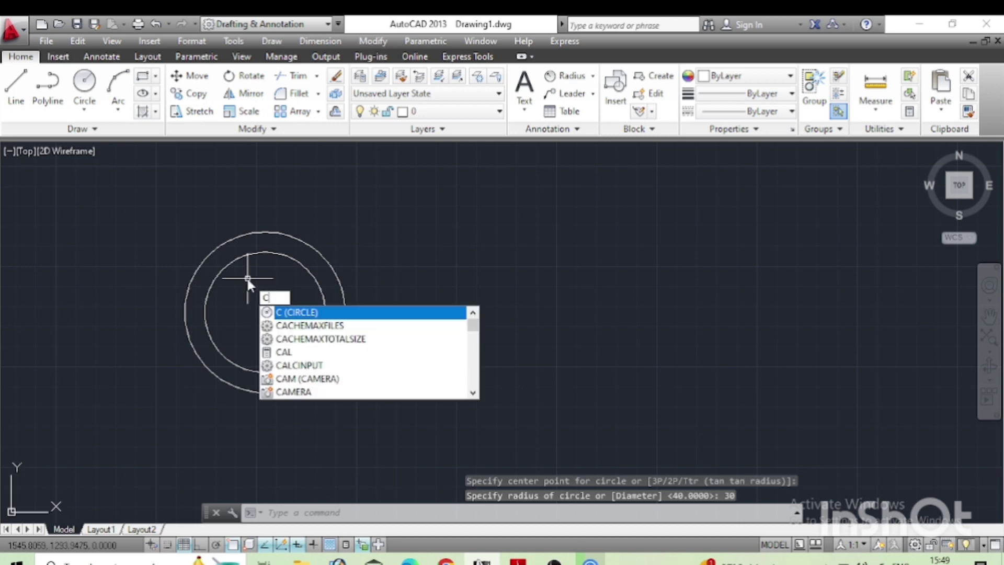
Draw a radius-5 circle on the R30 circle's top quadrant after checking the PDF.
key("Return")
left_click(264, 253)
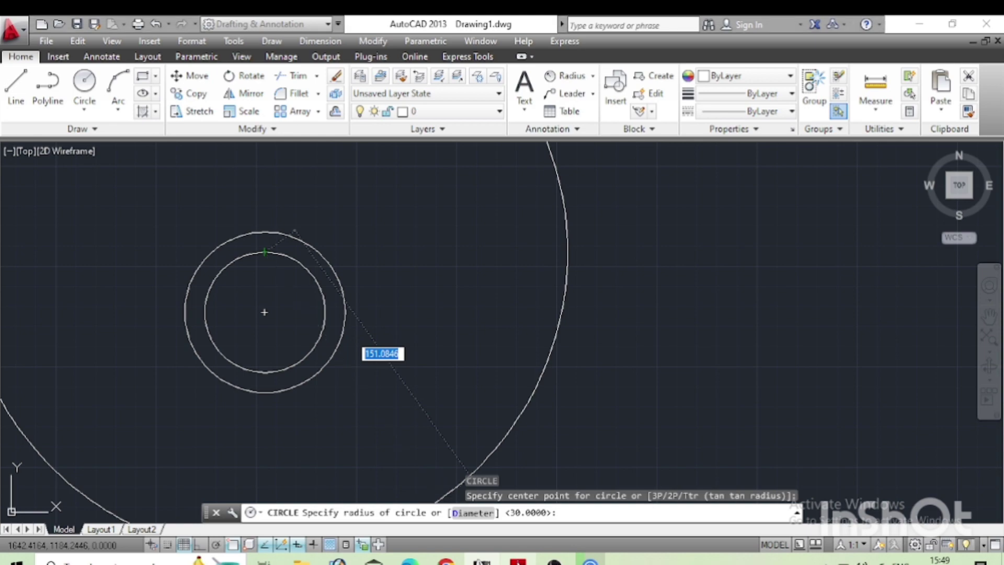
key("alt+Tab")
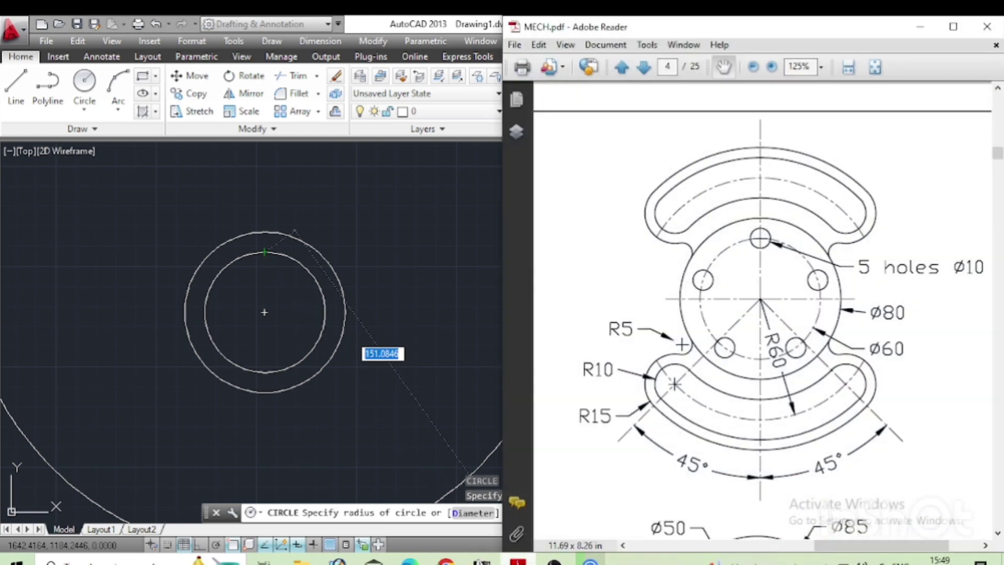
key("alt+Tab")
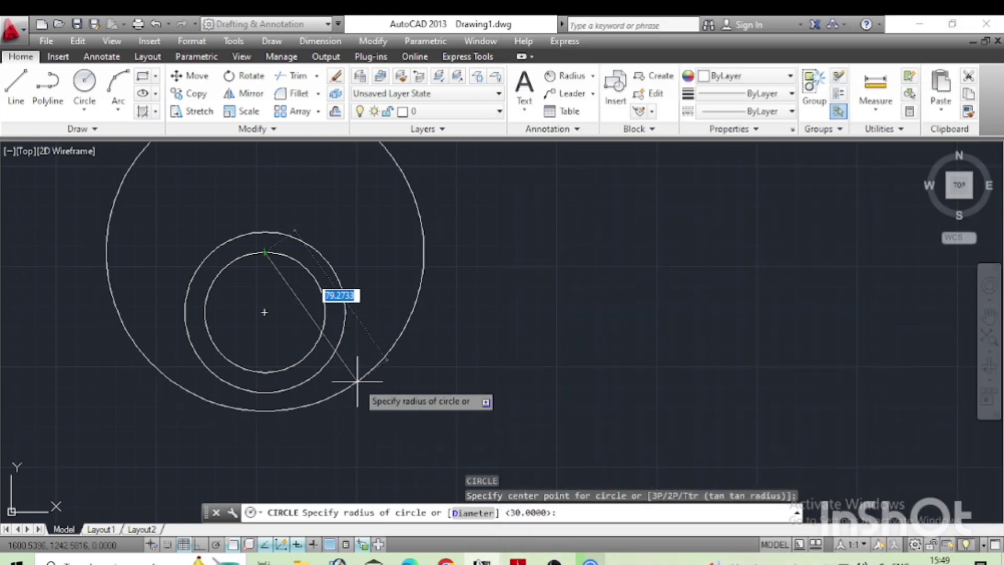
type("5")
key("Return")
scroll(243, 276, "up", 2)
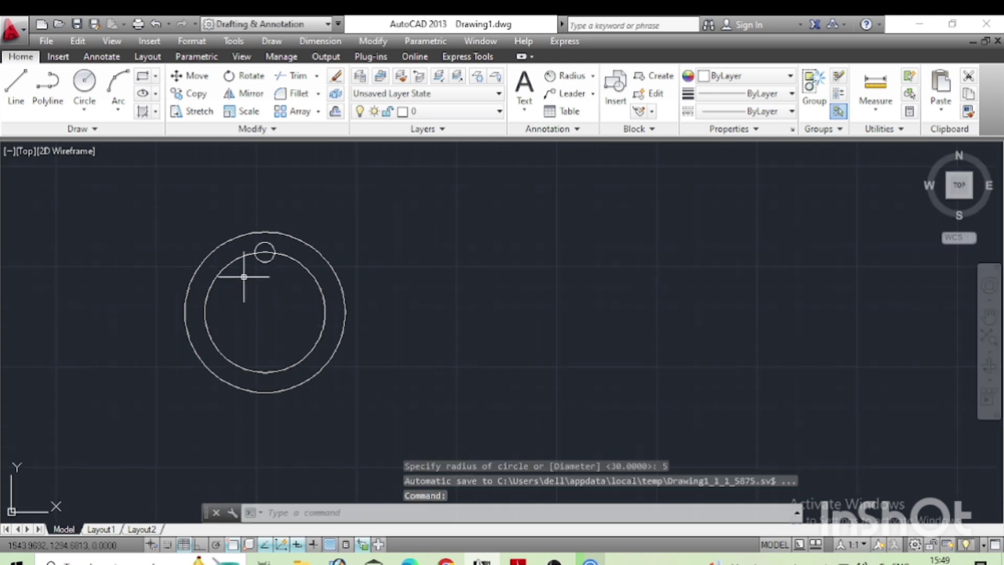
type("ar")
Polar-array the radius-5 circle into 5 holes around the common centre.
key("Return")
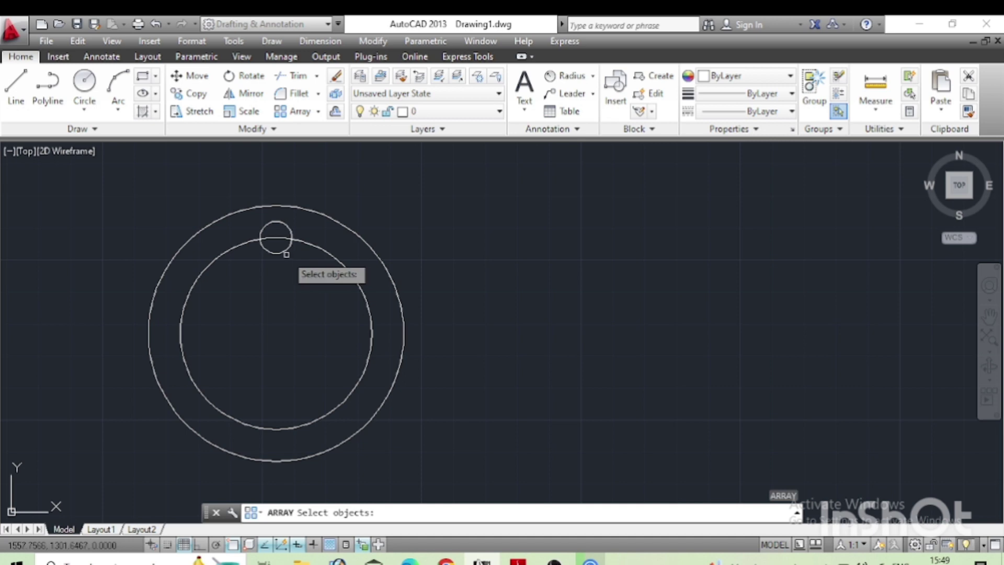
left_click(275, 253)
key("Return")
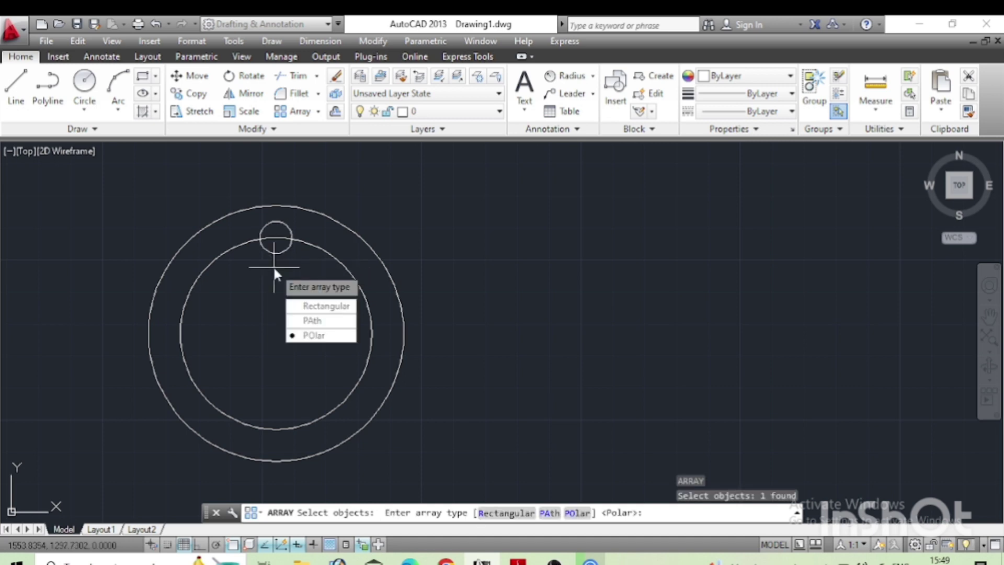
key("Return")
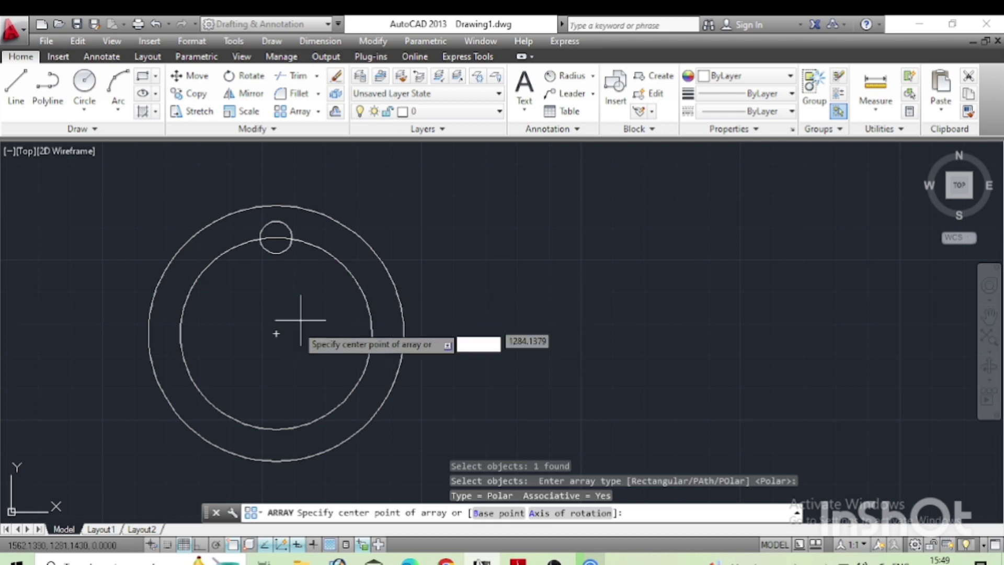
left_click(275, 333)
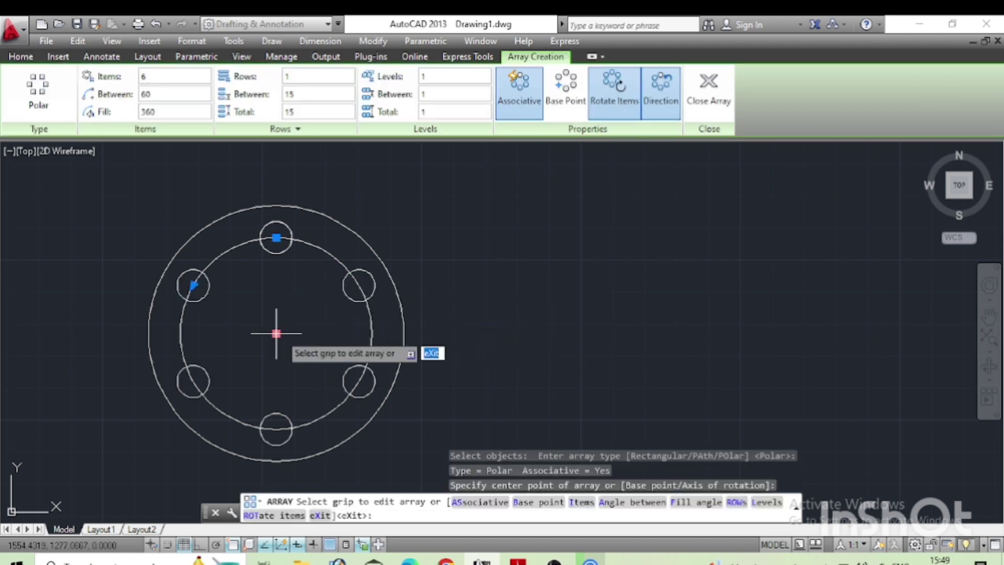
type("i")
key("Return")
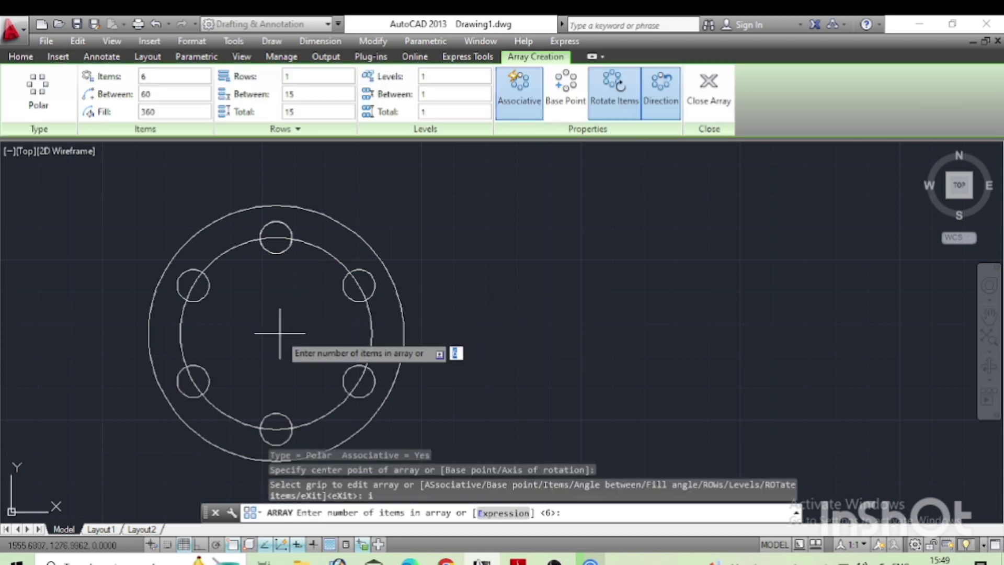
type("5")
key("Return")
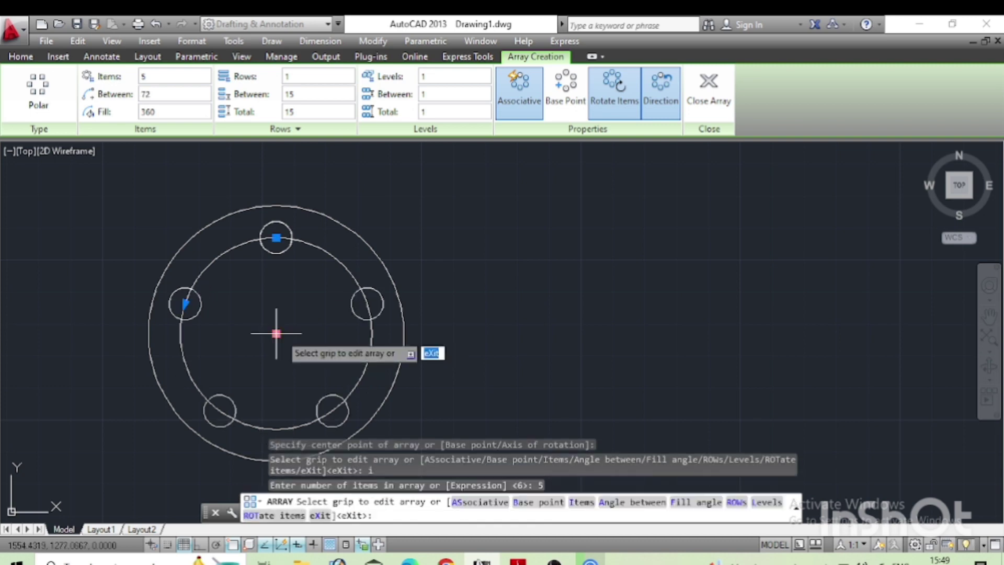
key("Return")
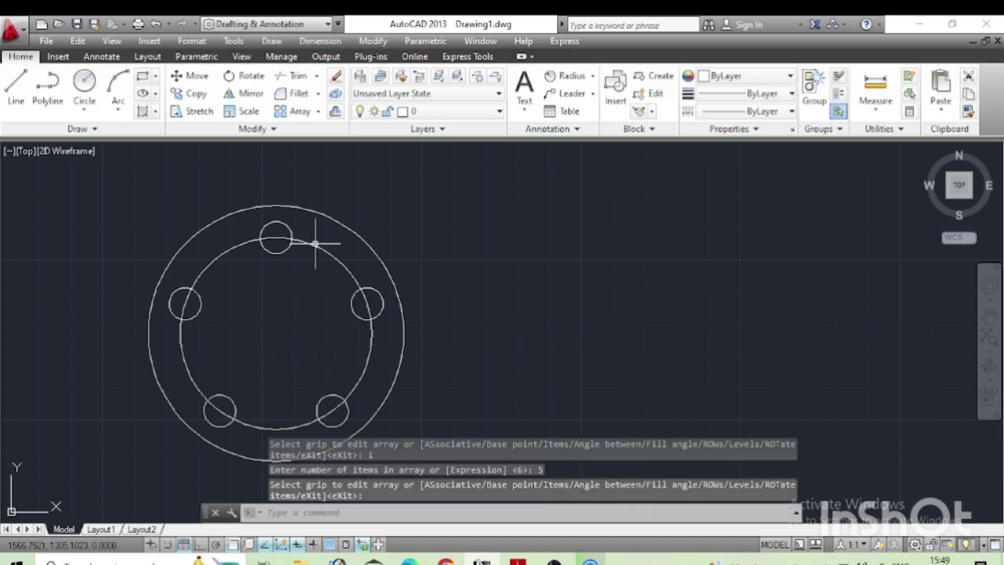
Give the R30 circle the CENTER linetype, then compare against the reference PDF.
key("Return")
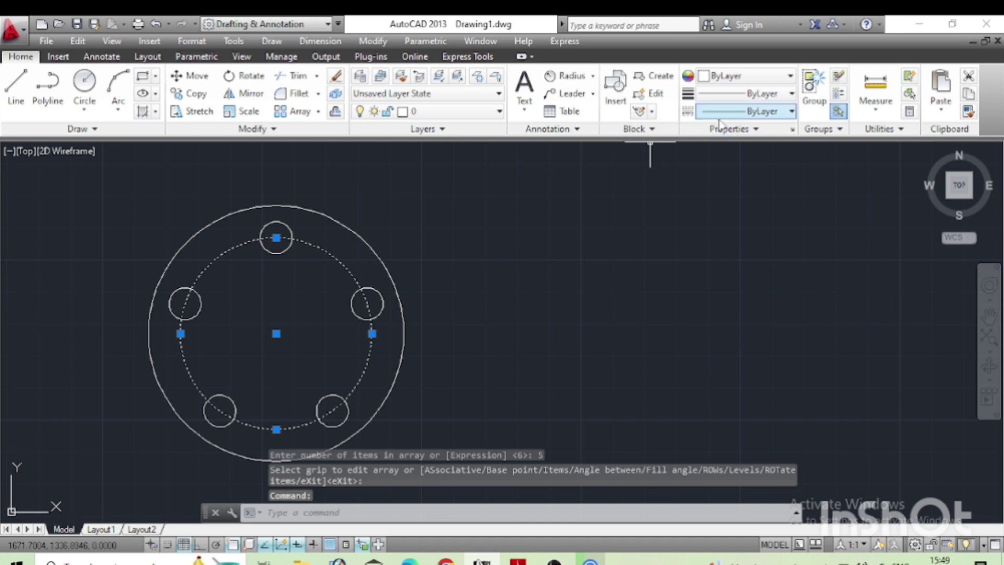
left_click(726, 110)
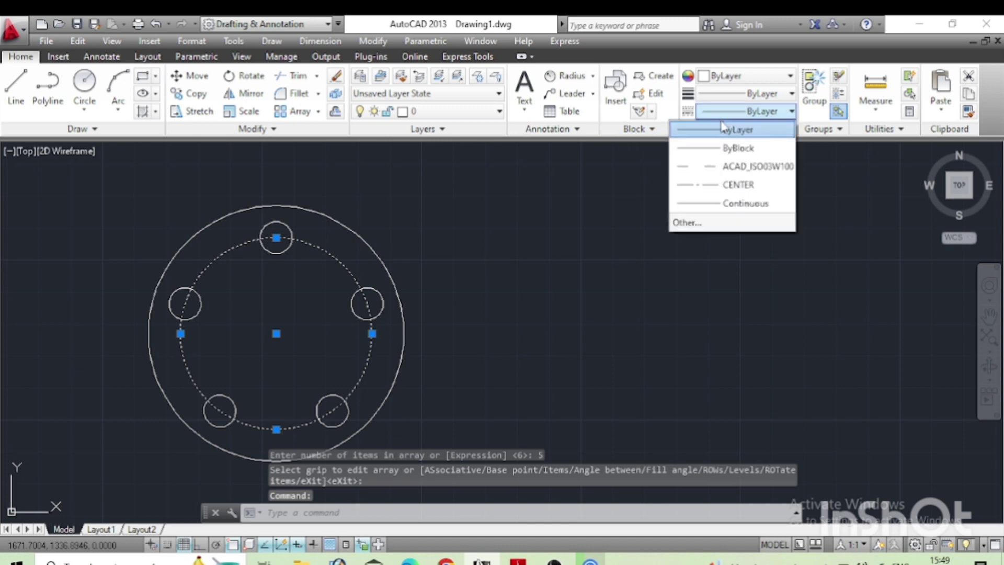
left_click(723, 185)
left_click(525, 322)
key("Escape")
scroll(369, 329, "down", 2)
scroll(300, 379, "up", 2)
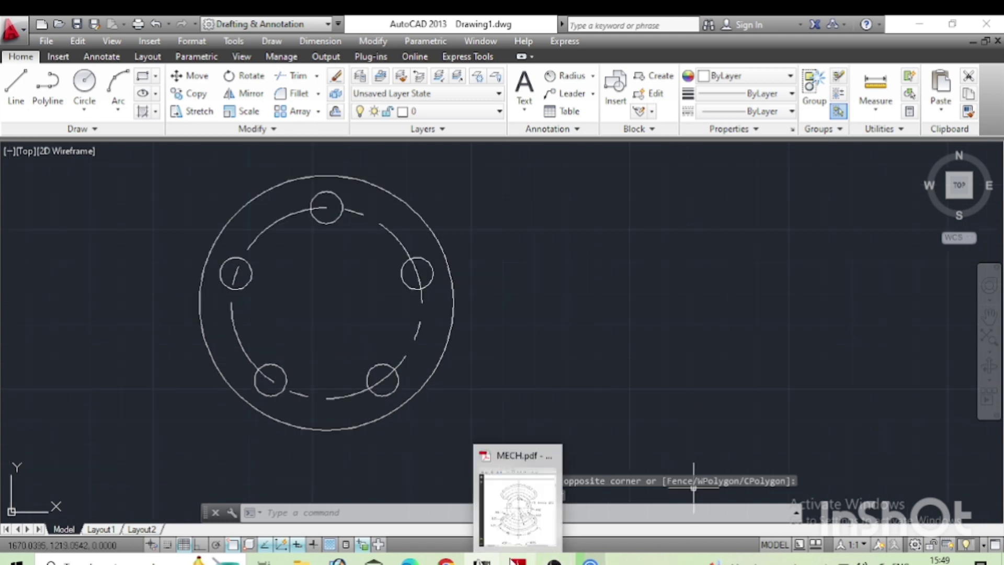
left_click(516, 561)
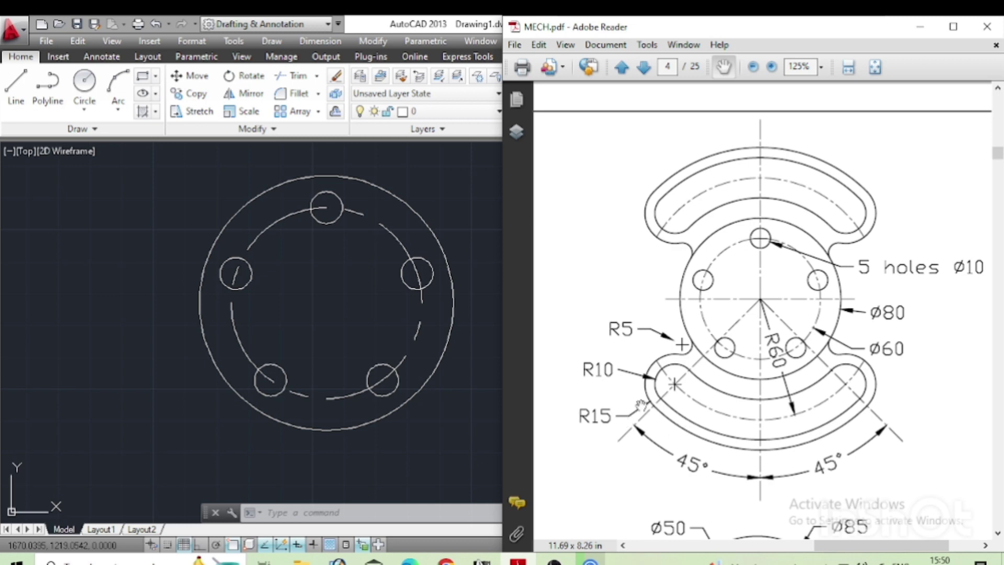
left_click(447, 337)
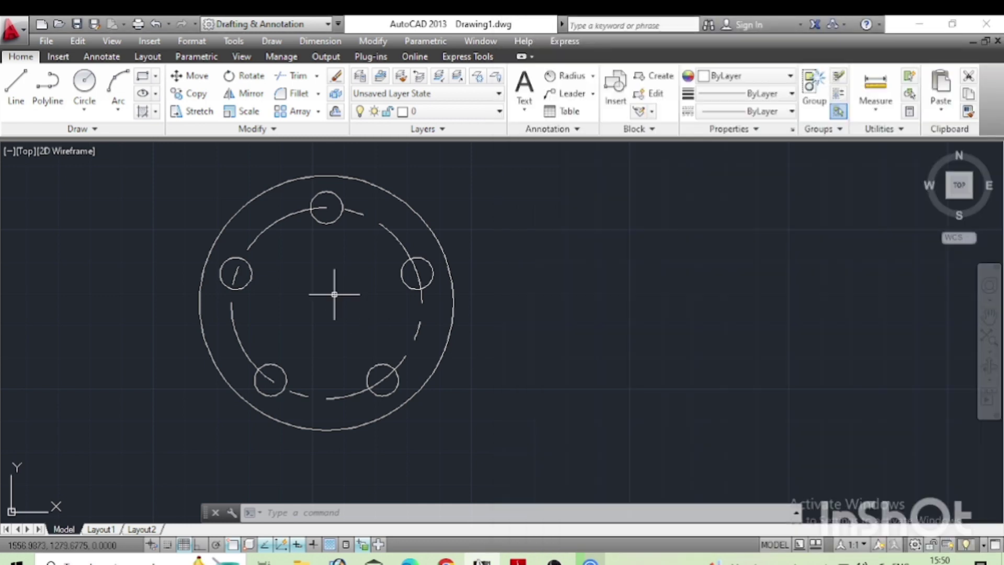
type("c")
Draw a radius-60 circle on the common centre.
key("Return")
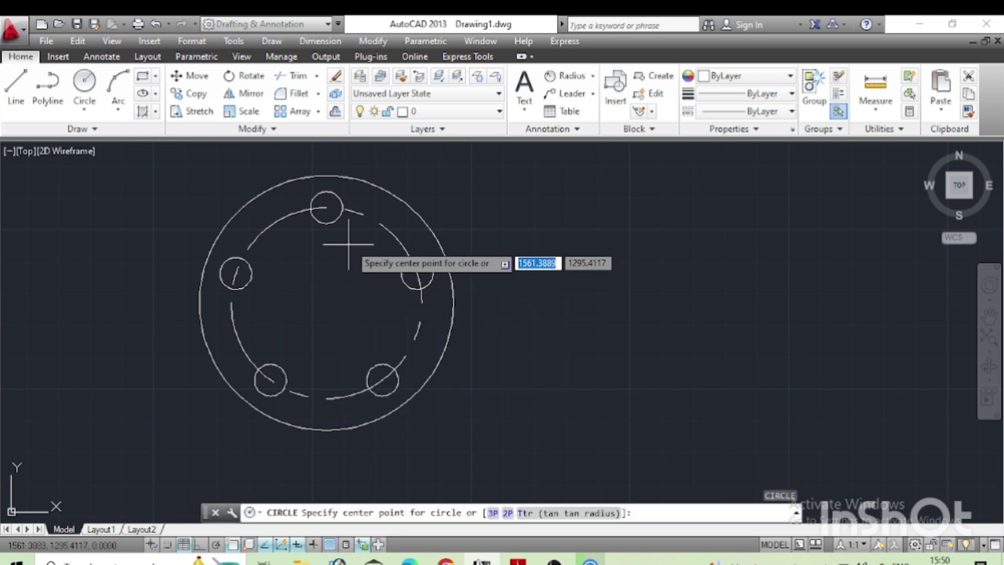
left_click(330, 300)
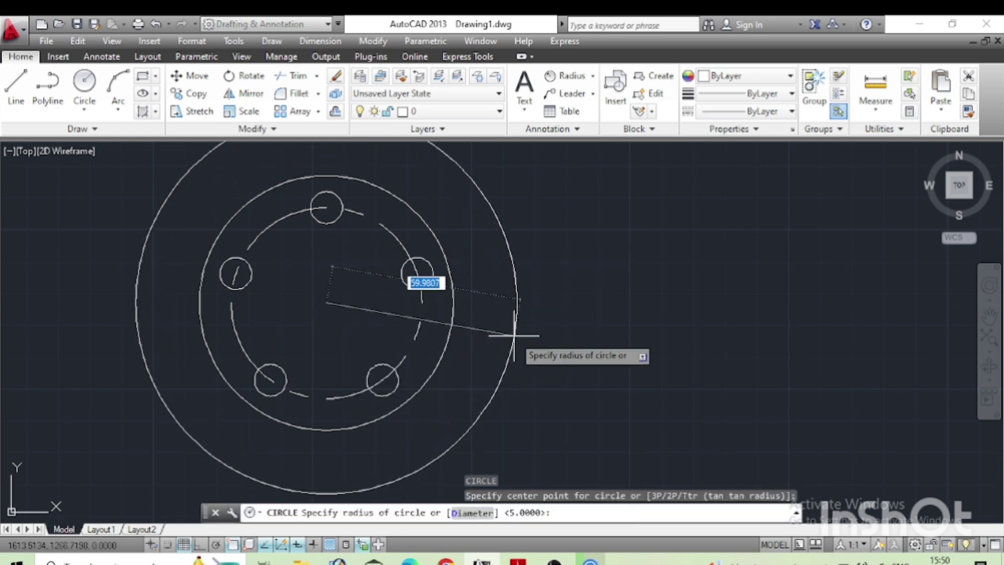
type("60")
key("Return")
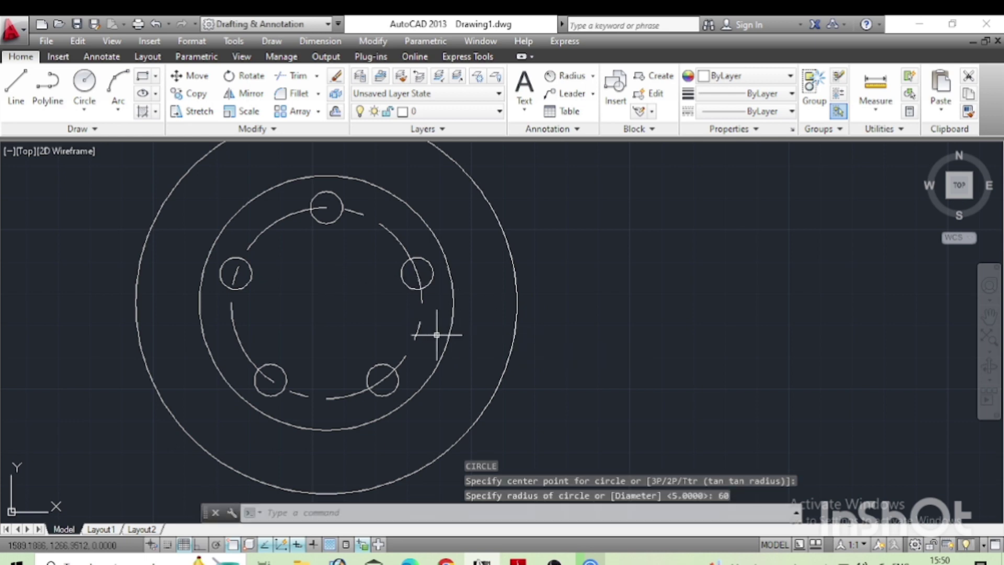
scroll(437, 332, "down", 1)
scroll(441, 340, "down", 1)
middle_click_drag(382, 349, 364, 346)
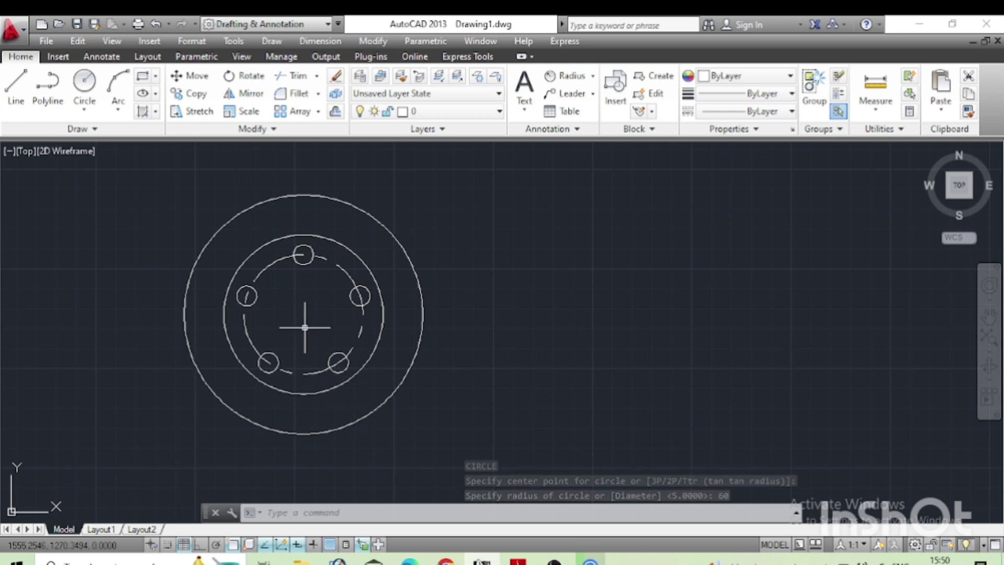
type("L")
key("Return")
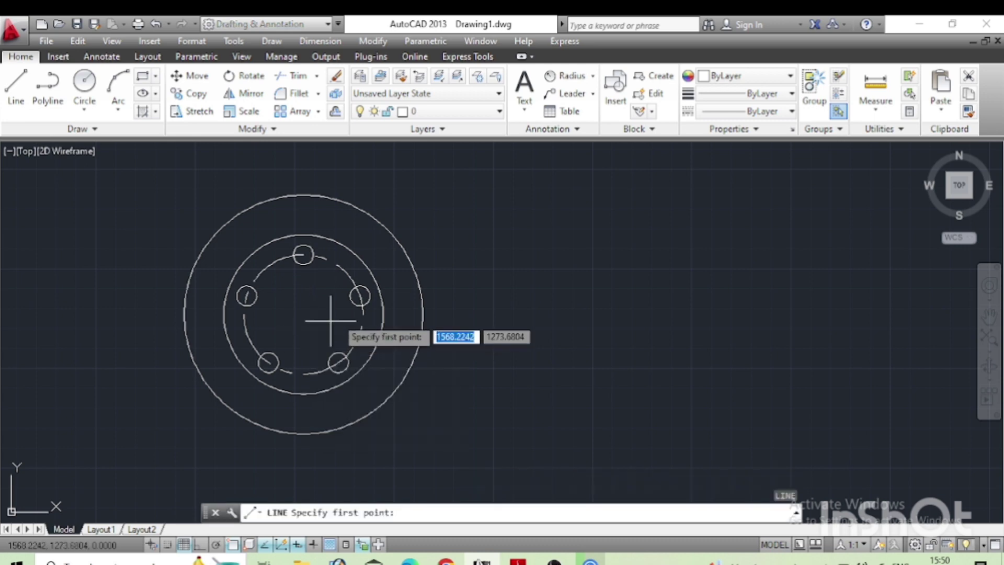
Draw a 70-unit line from the centre at 45° toward the lower right.
left_click(304, 315)
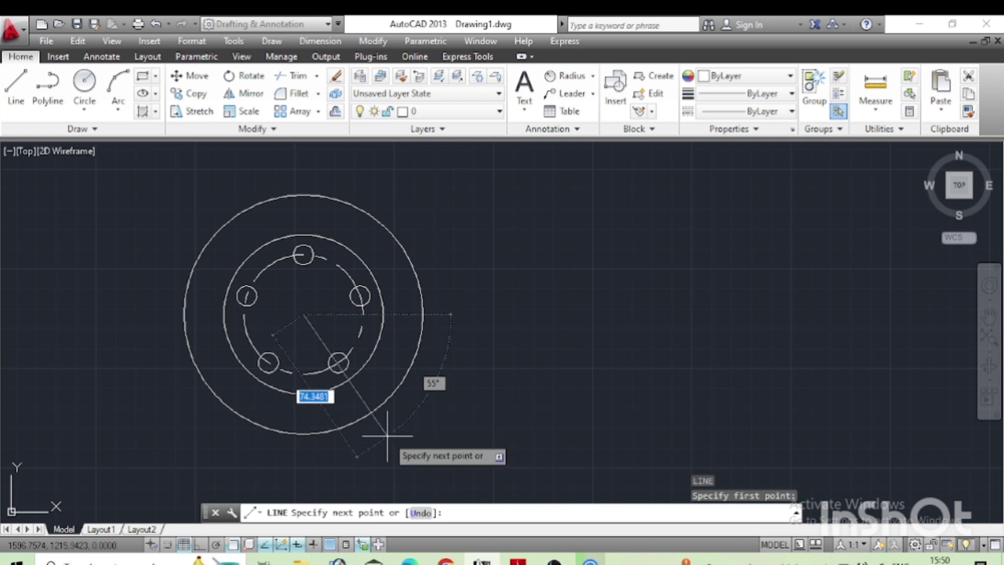
type("70")
key("Tab")
key("Return")
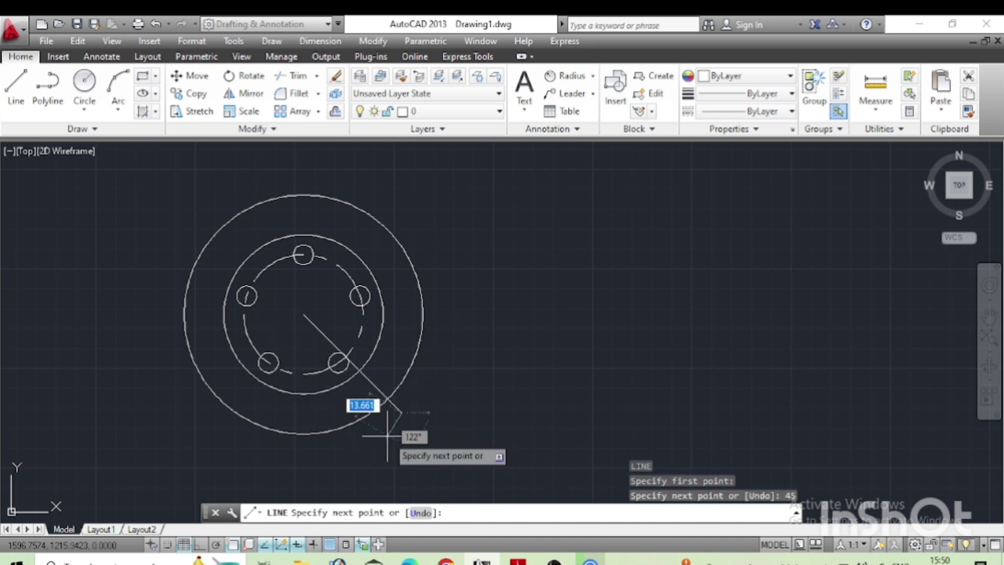
key("Return")
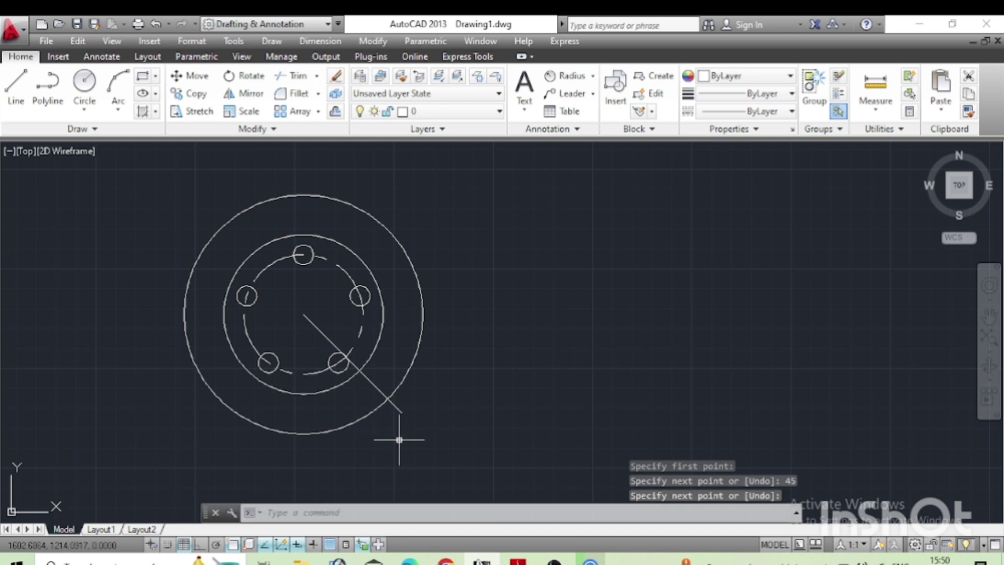
scroll(403, 436, "up", 2)
type("c")
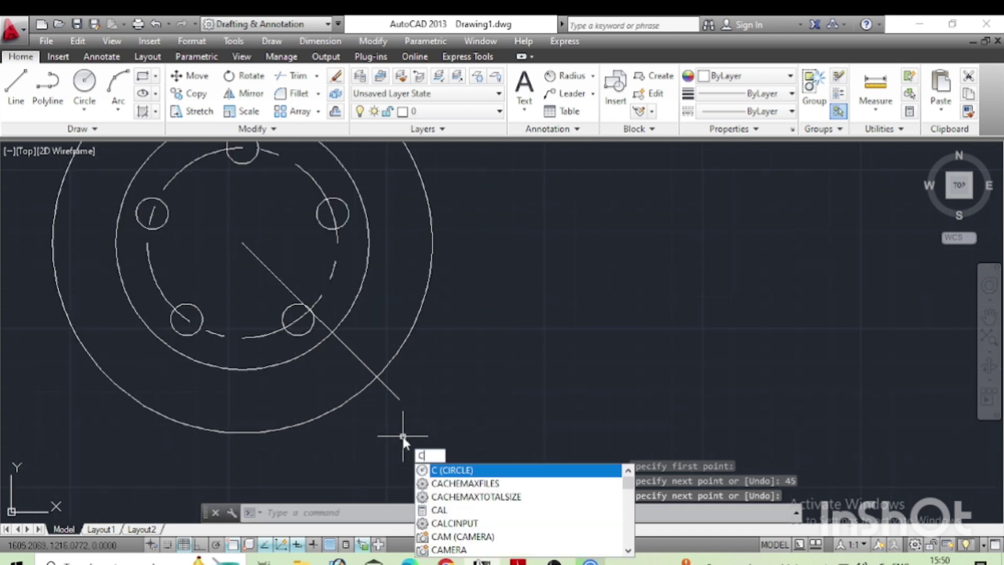
Draw a radius-10 circle where the diagonal line crosses the R60 circle.
key("Return")
left_click(377, 378)
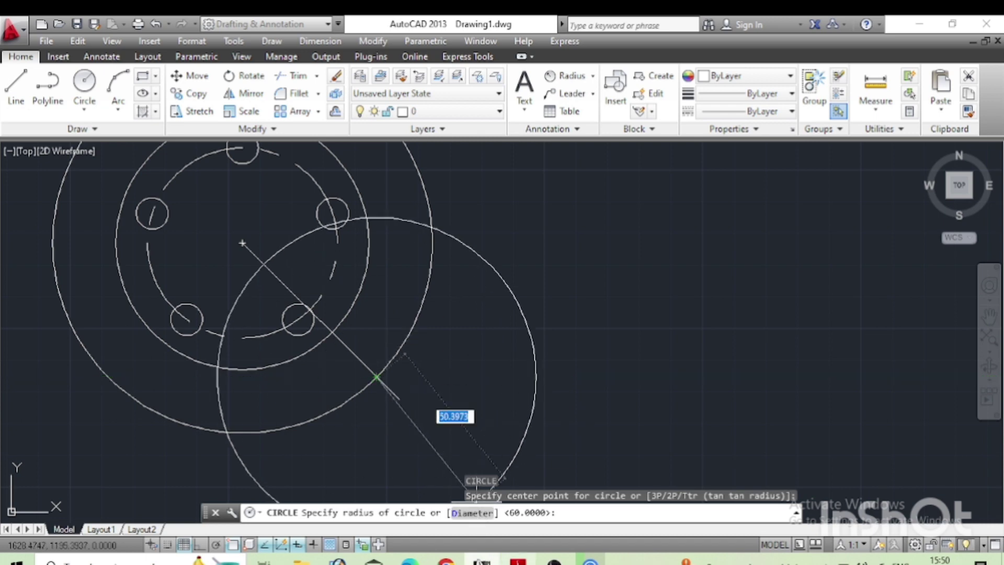
left_click(517, 562)
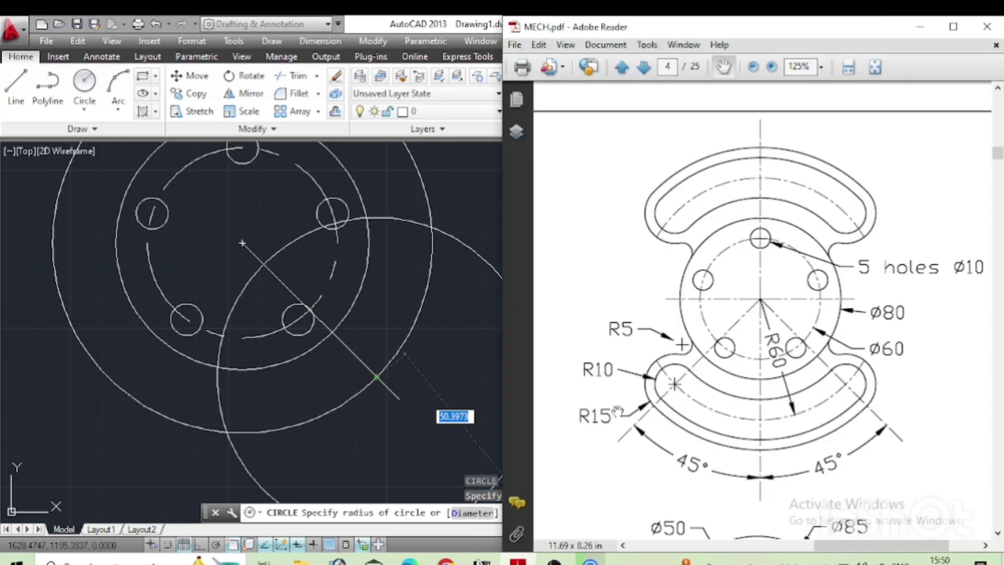
left_click(436, 344)
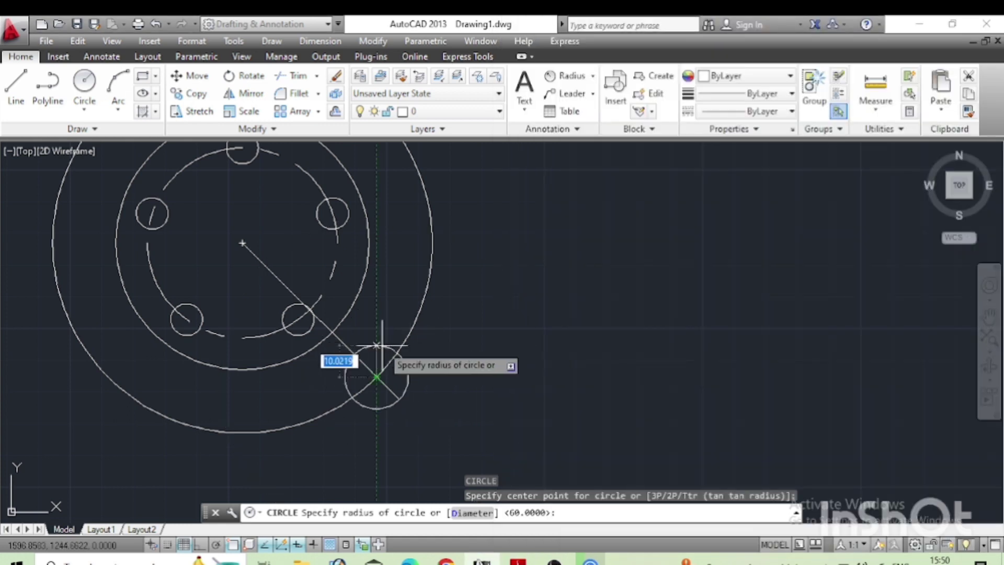
type("10")
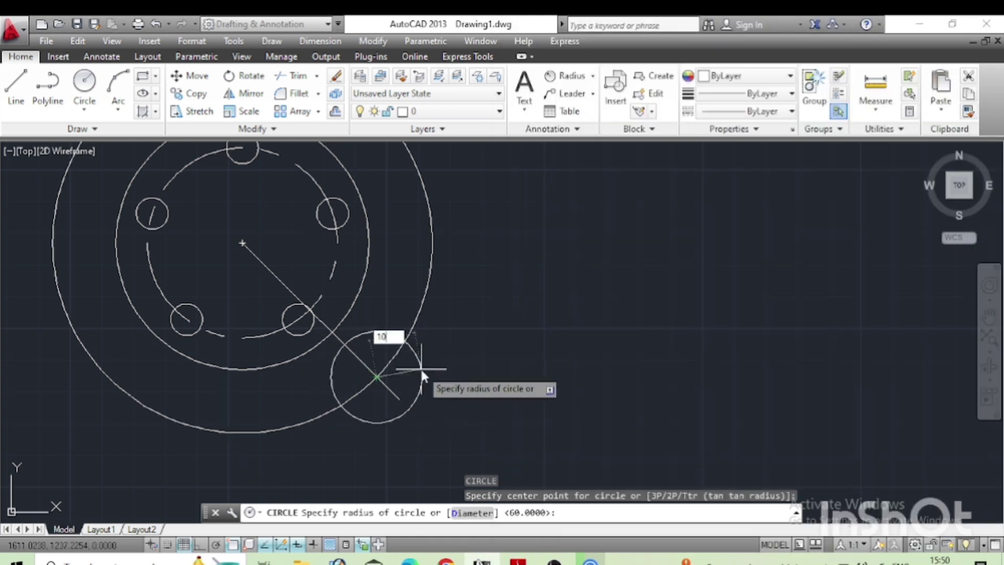
key("Return")
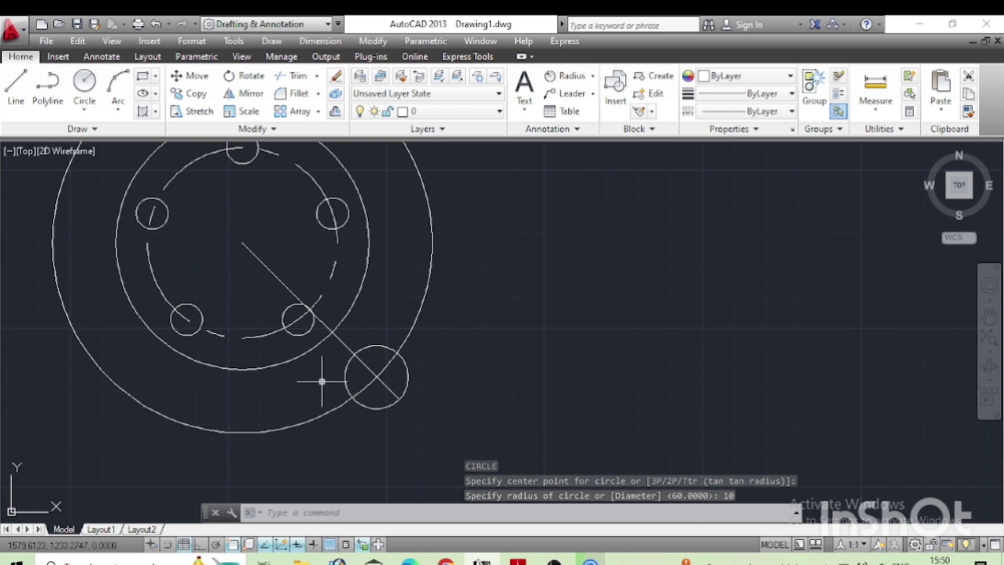
middle_click_drag(332, 369, 376, 359)
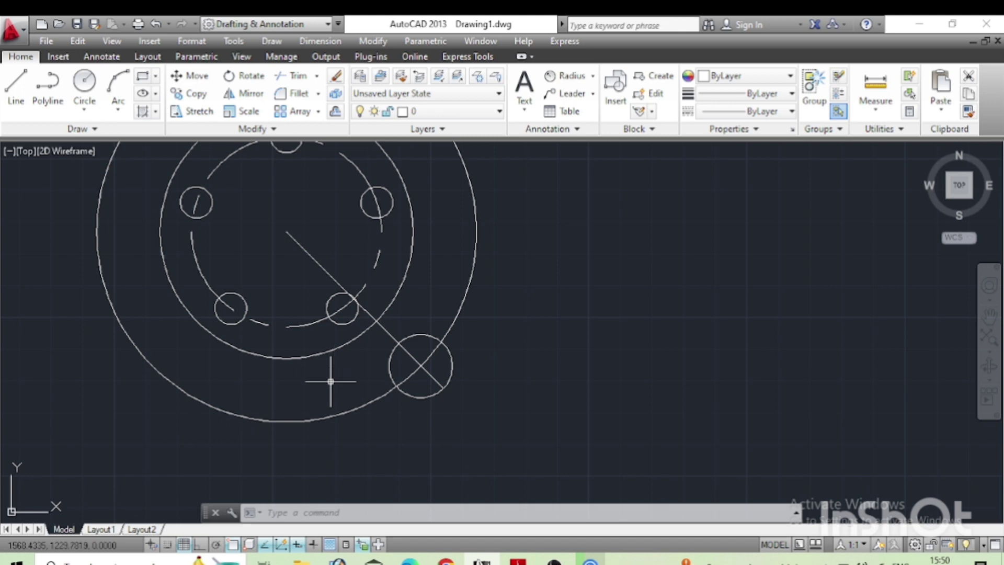
type("o")
Offset the R60 circle by 10, once inward and once outward.
key("Return")
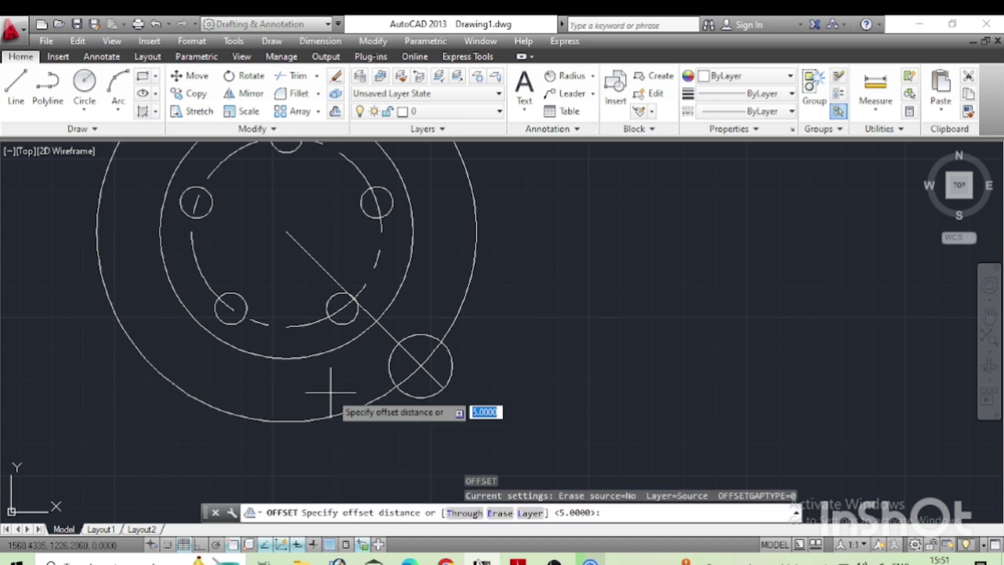
type("10")
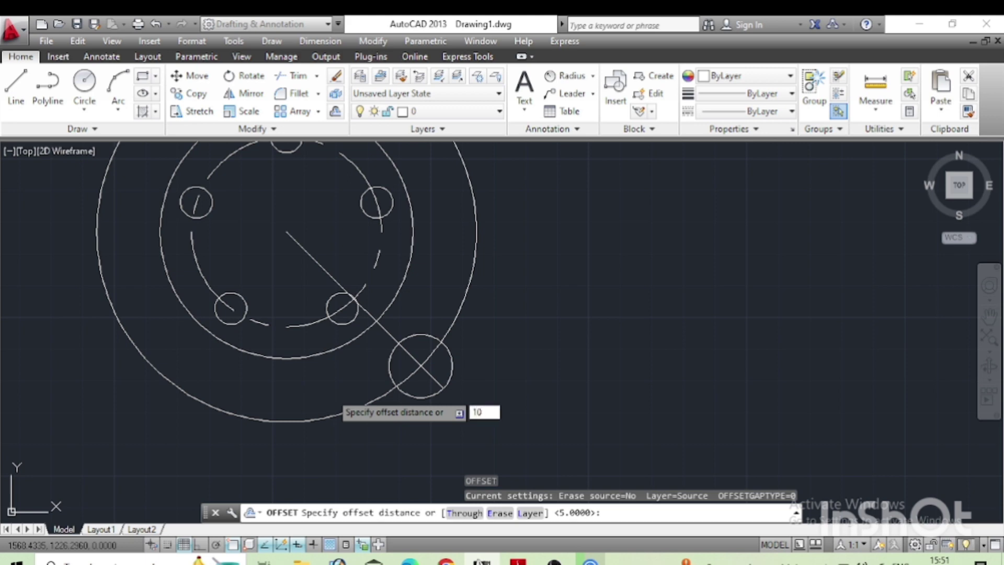
key("Return")
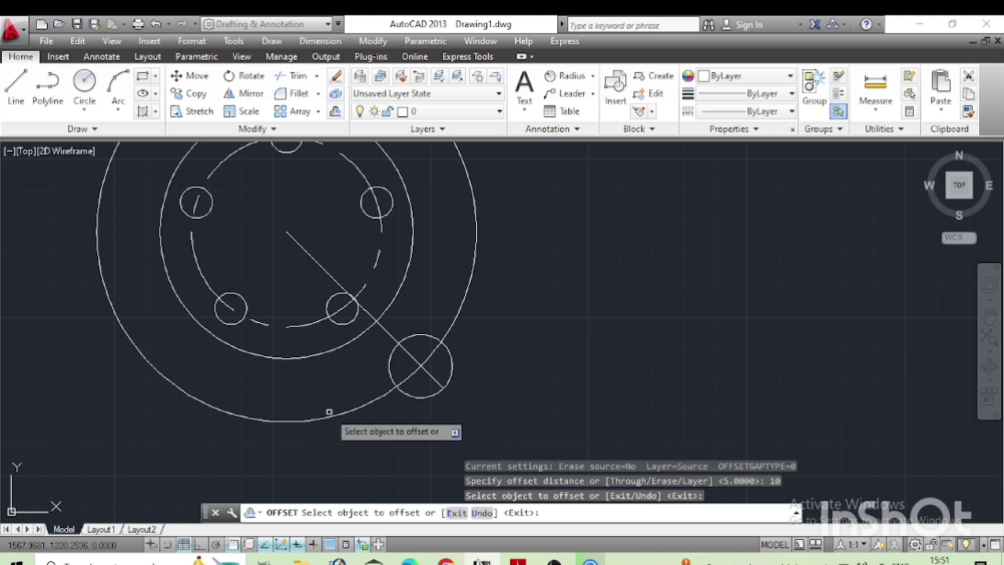
left_click(332, 418)
left_click(328, 394)
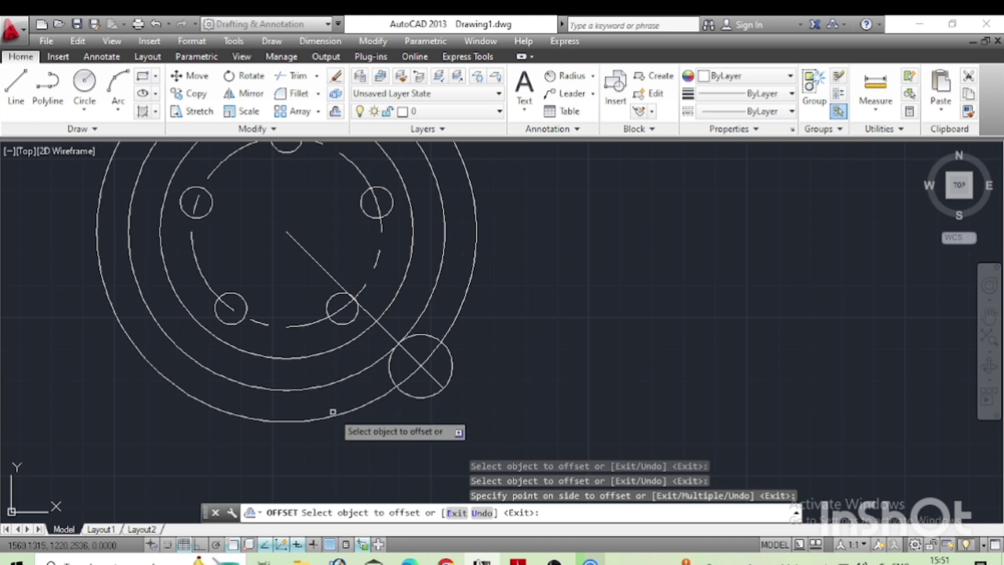
left_click(334, 416)
left_click(360, 404)
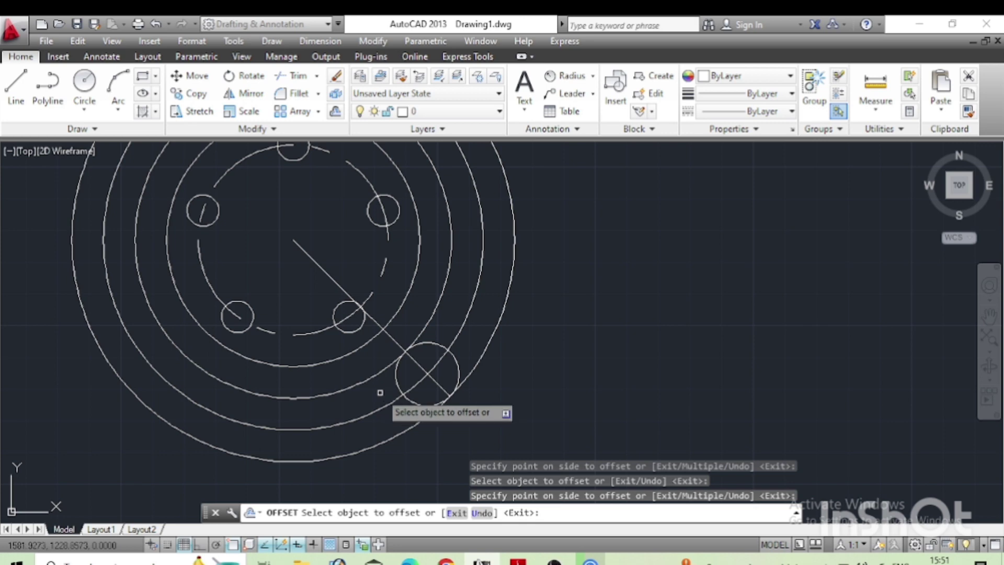
key("Escape")
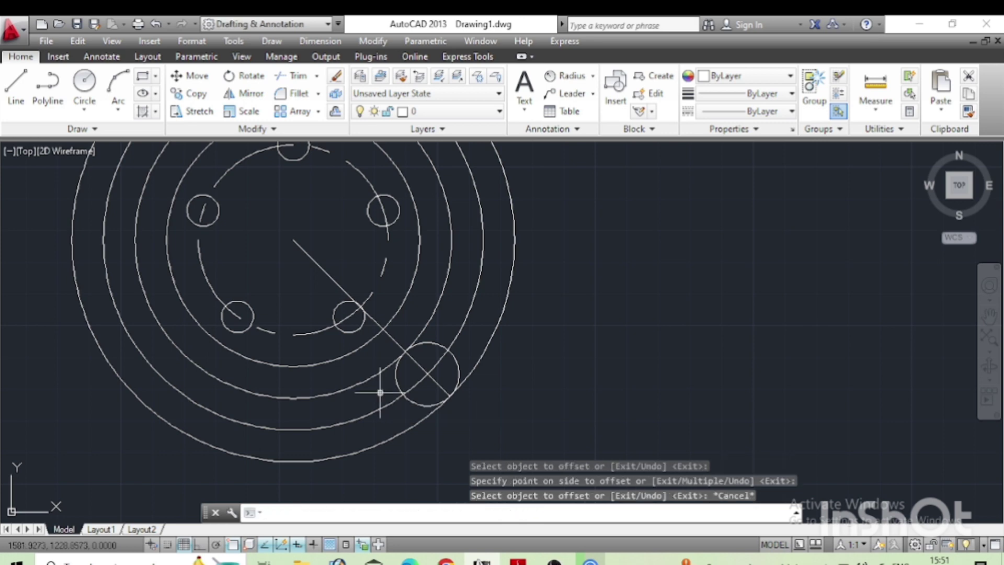
type("TR")
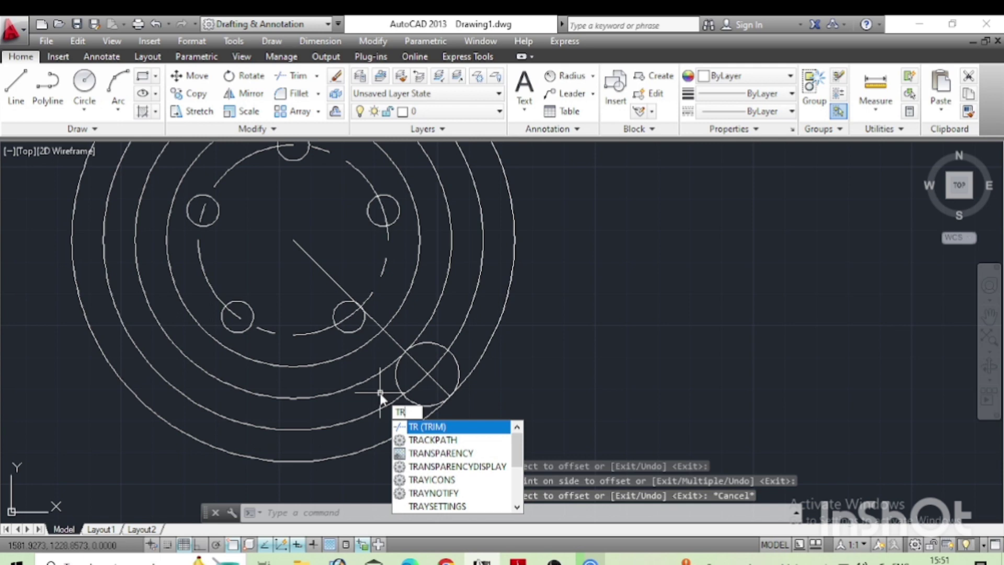
Trim away the inner part of the R10 circle, leaving an outer half-arc lug.
key("Return")
key("Return")
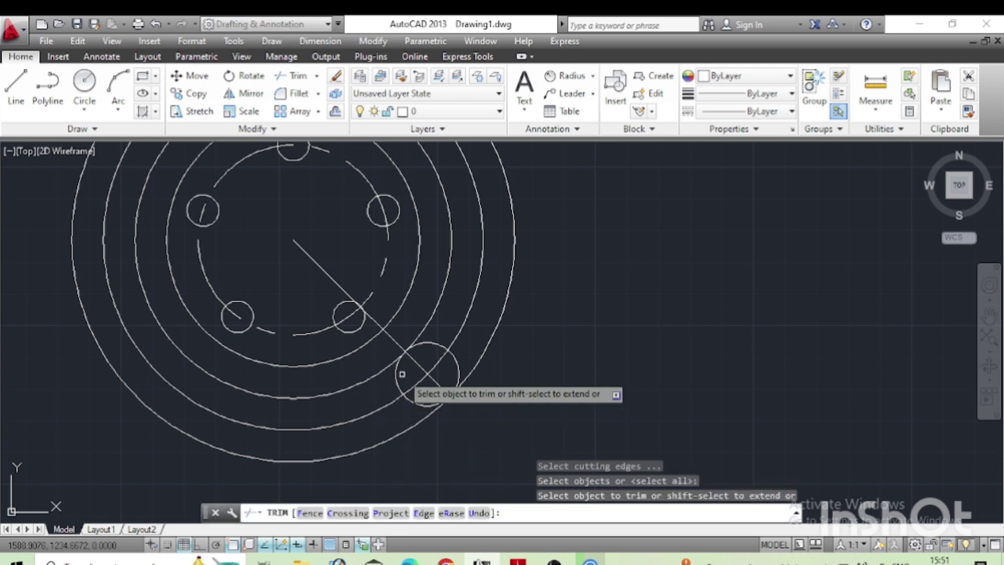
left_click(400, 380)
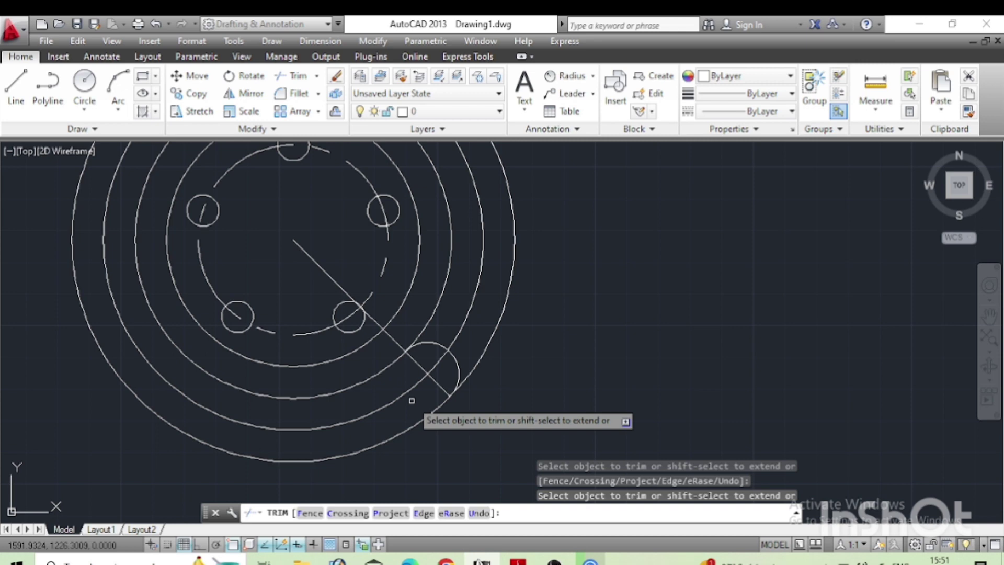
key("Return")
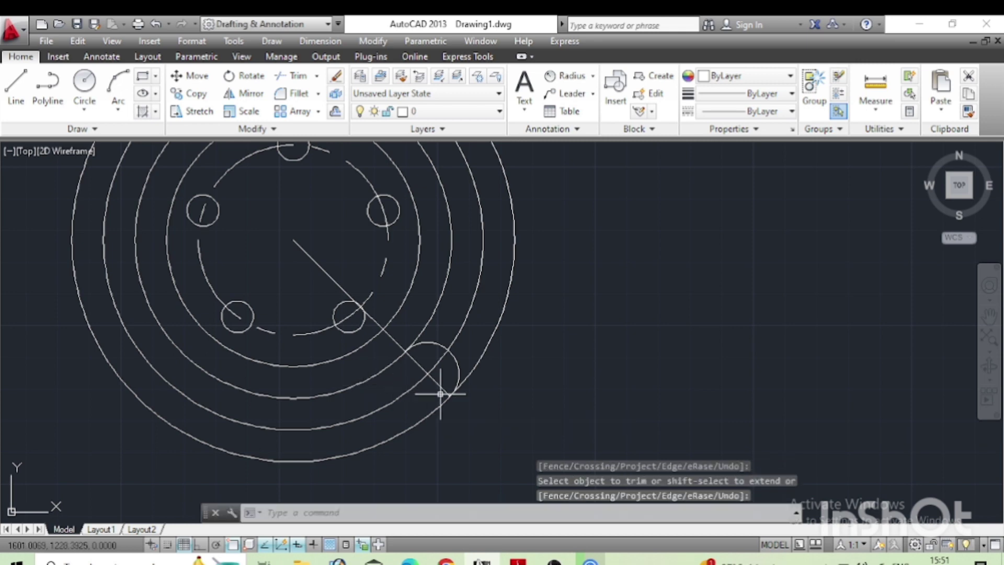
scroll(441, 394, "up", 2)
scroll(455, 397, "up", 3)
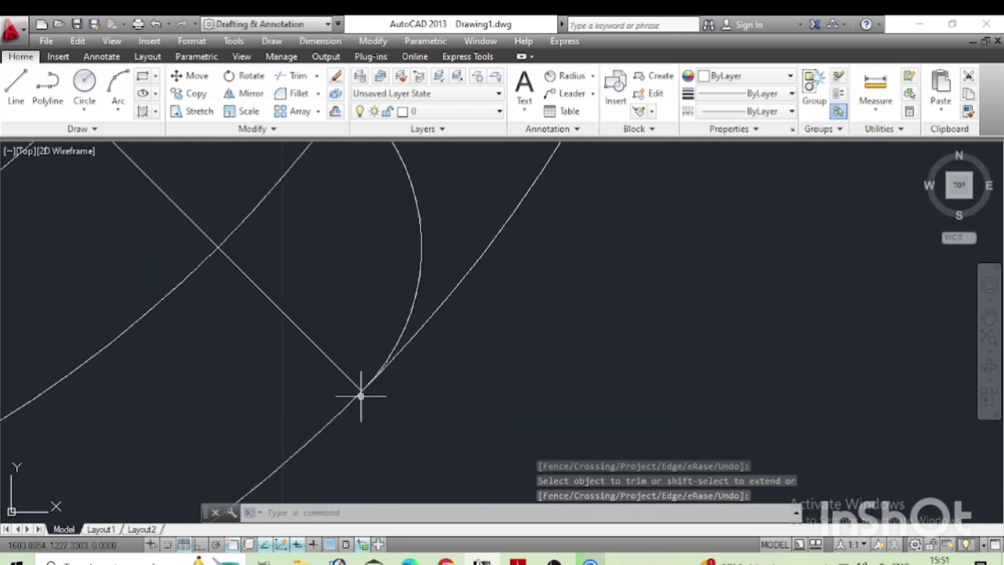
scroll(348, 388, "up", 2)
scroll(337, 382, "down", 5)
scroll(352, 370, "down", 3)
scroll(381, 341, "up", 1)
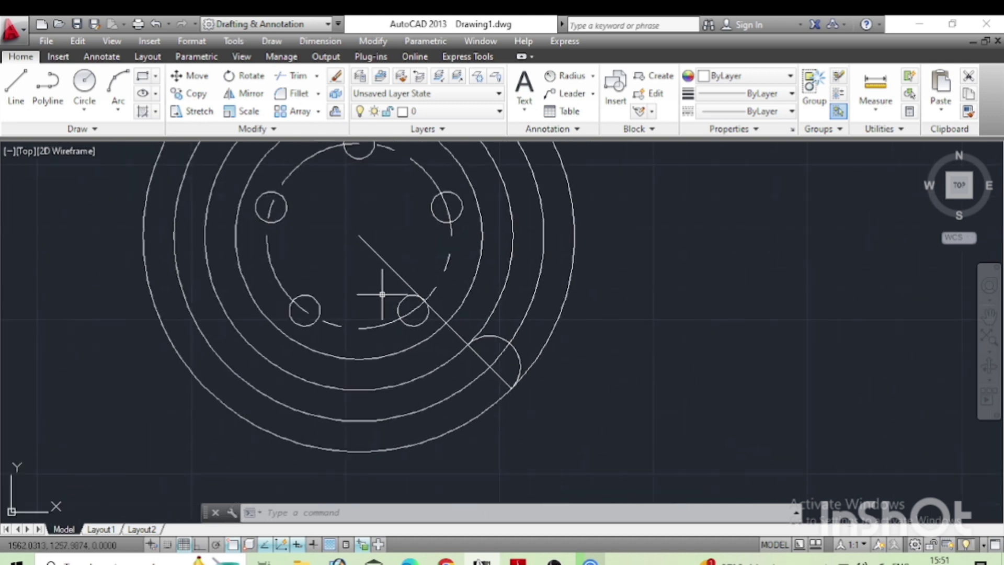
middle_click_drag(383, 296, 388, 298)
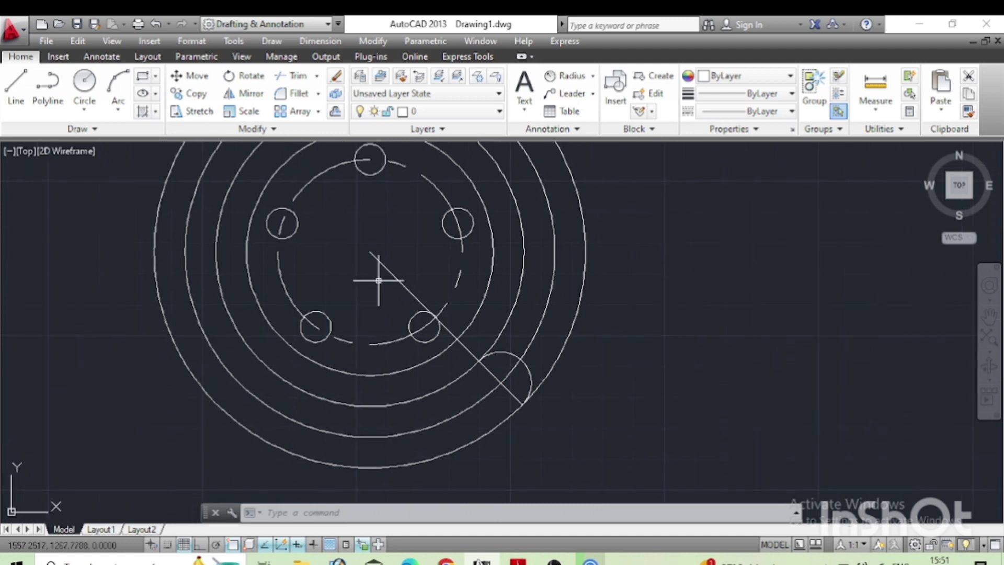
Mirror the diagonal line and its lug about the vertical centre line, keeping the originals.
left_click(475, 329)
left_click(545, 428)
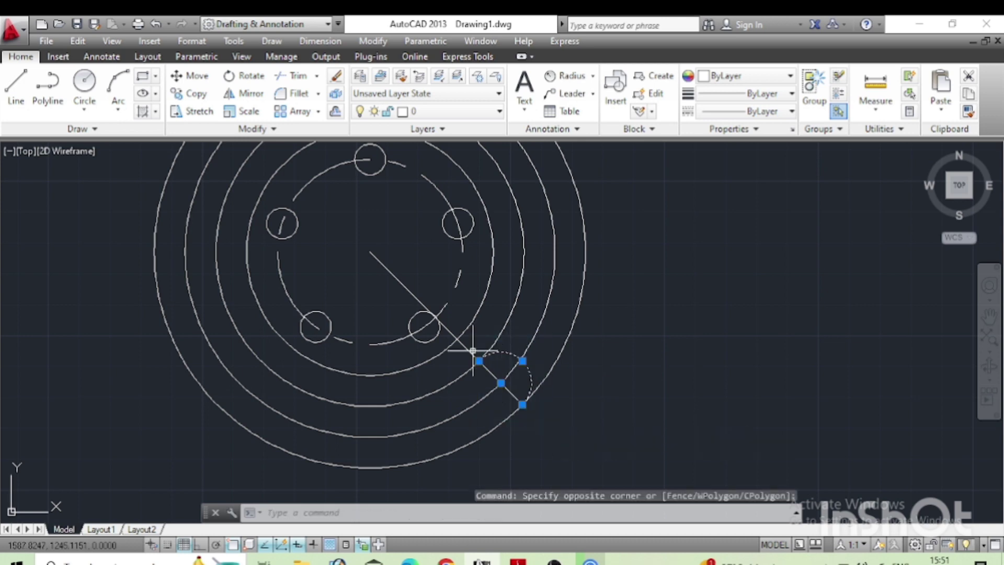
left_click(473, 351)
type("m")
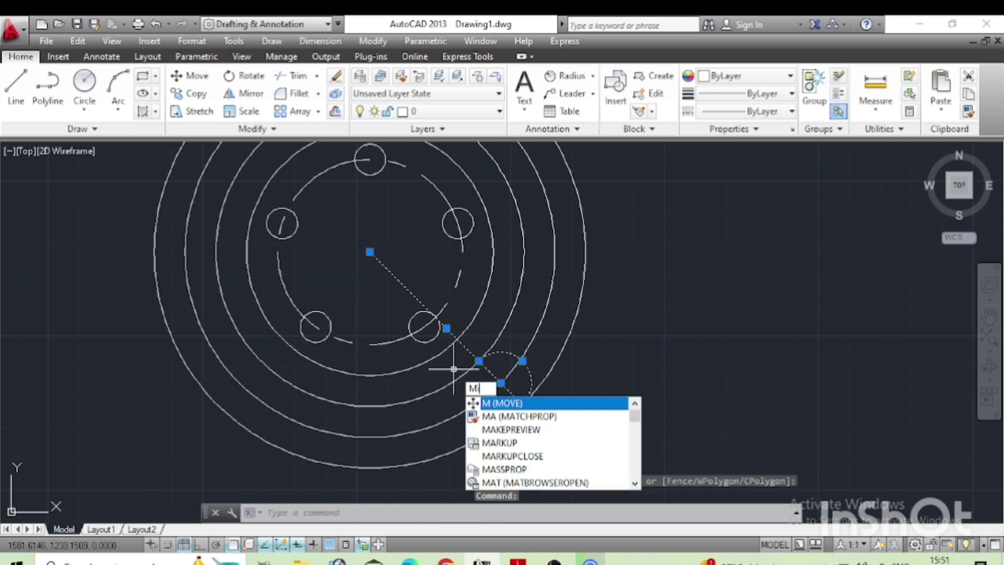
key("Return")
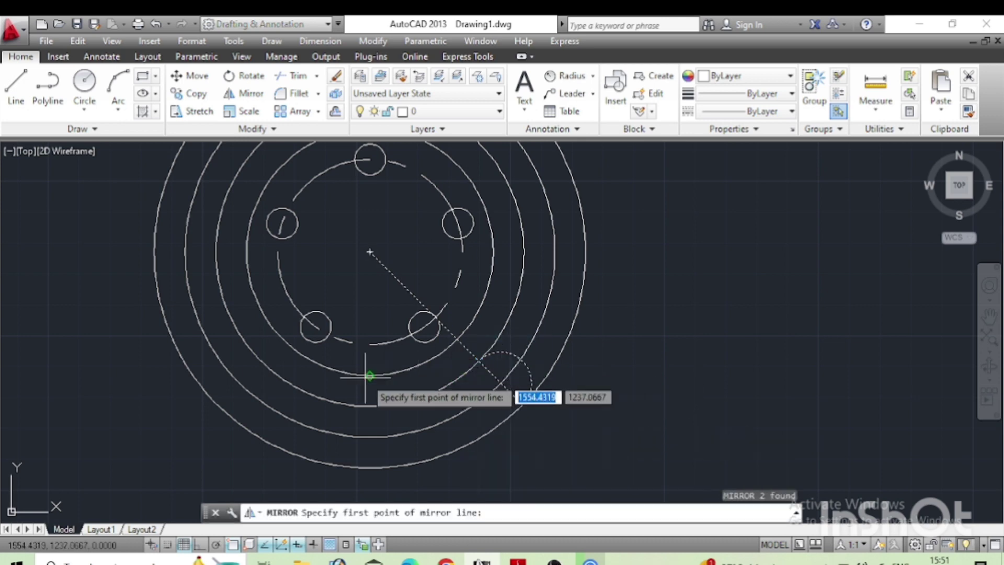
left_click(370, 376)
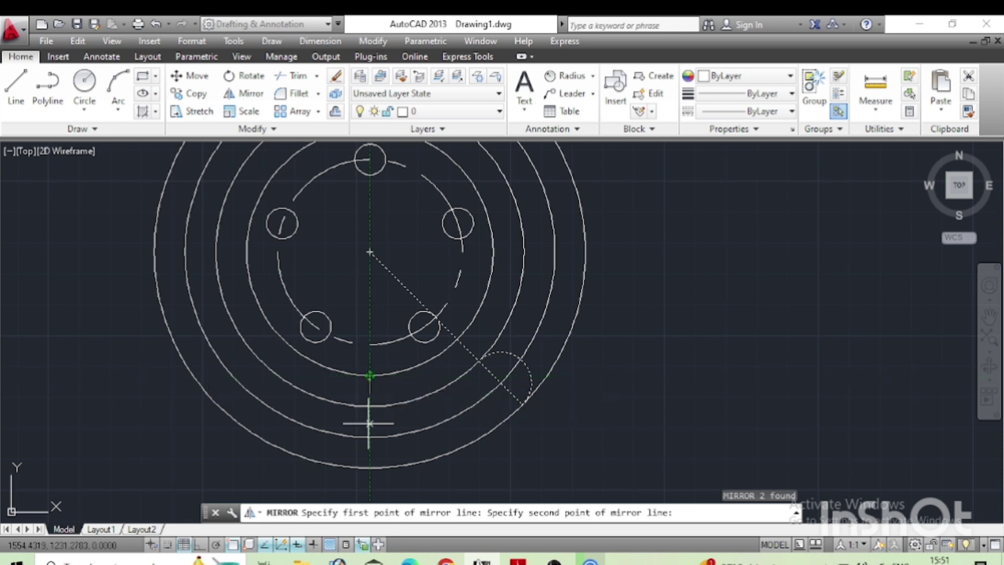
left_click(368, 455)
key("Return")
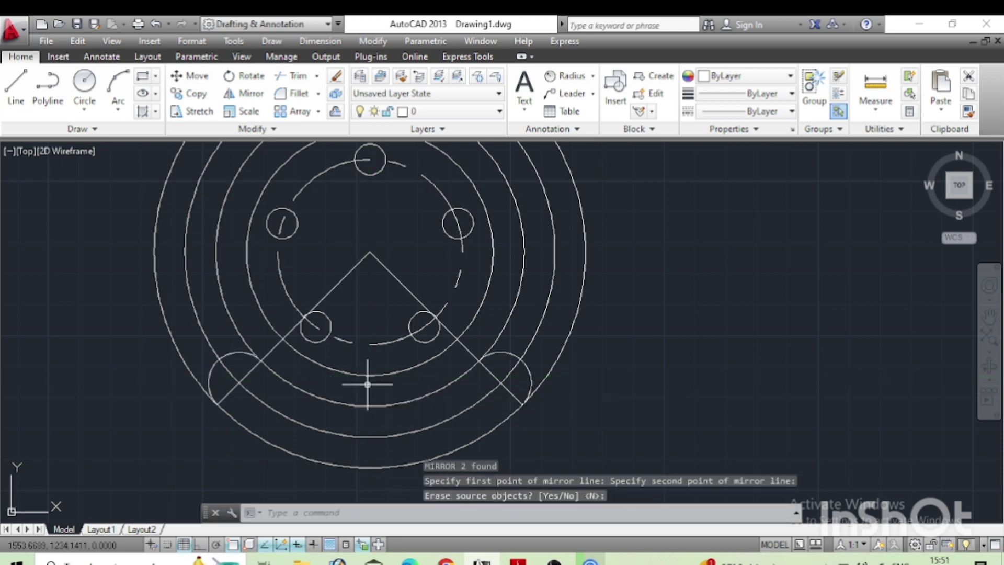
mouse_move(368, 367)
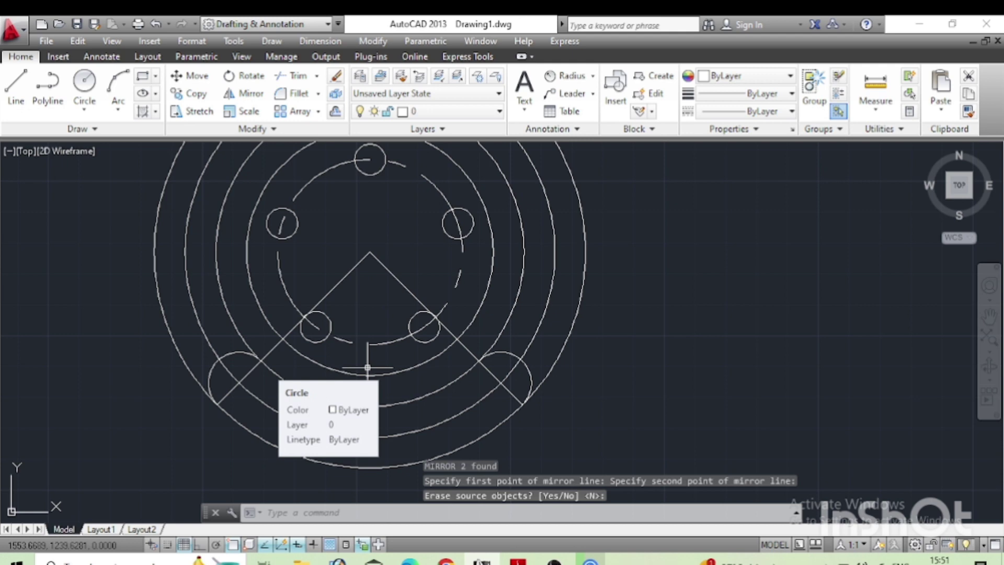
scroll(367, 367, "down", 2)
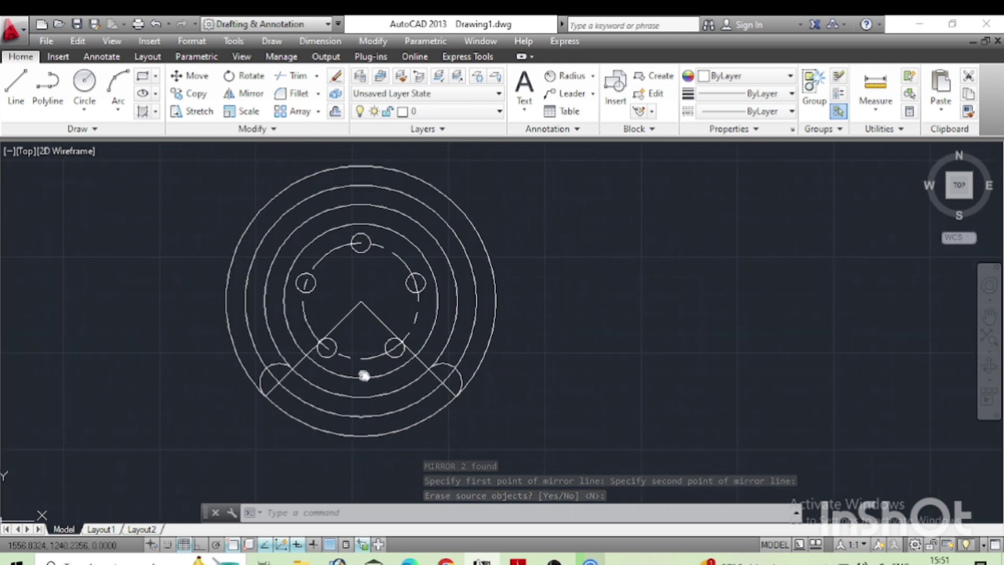
scroll(337, 408, "up", 2)
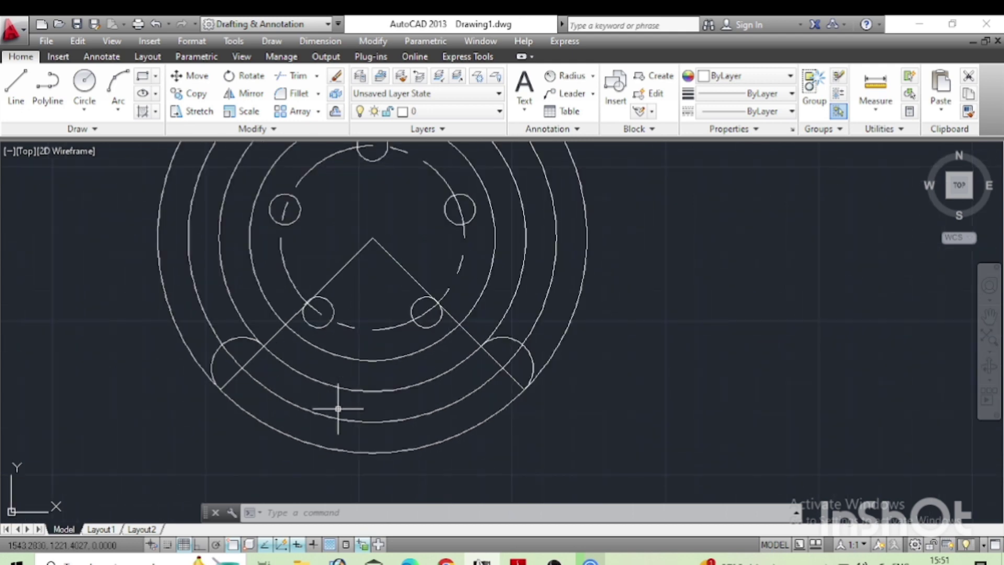
type("TR")
Trim the outer circle portions, using all objects as cutting edges.
key("Return")
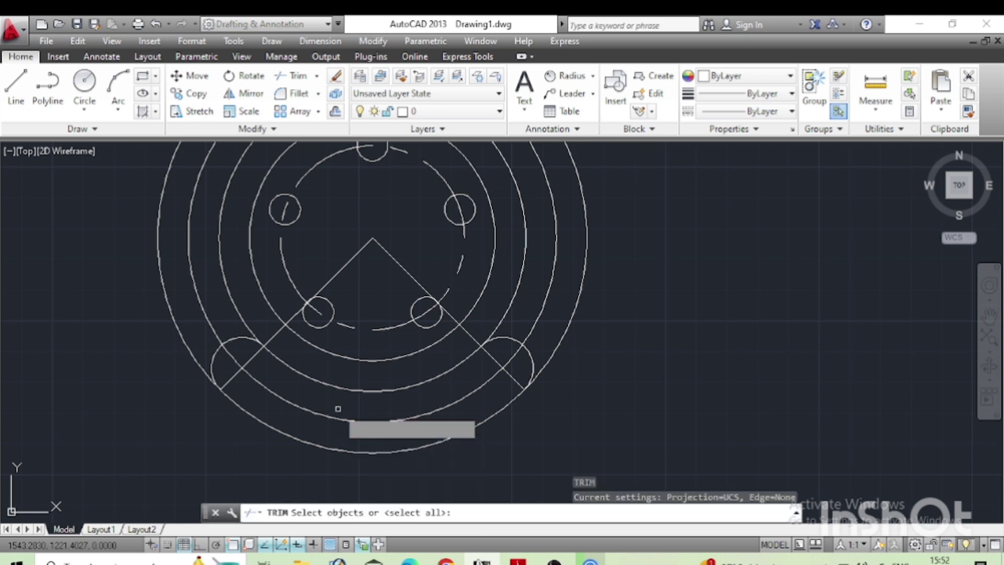
key("Return")
left_click(596, 282)
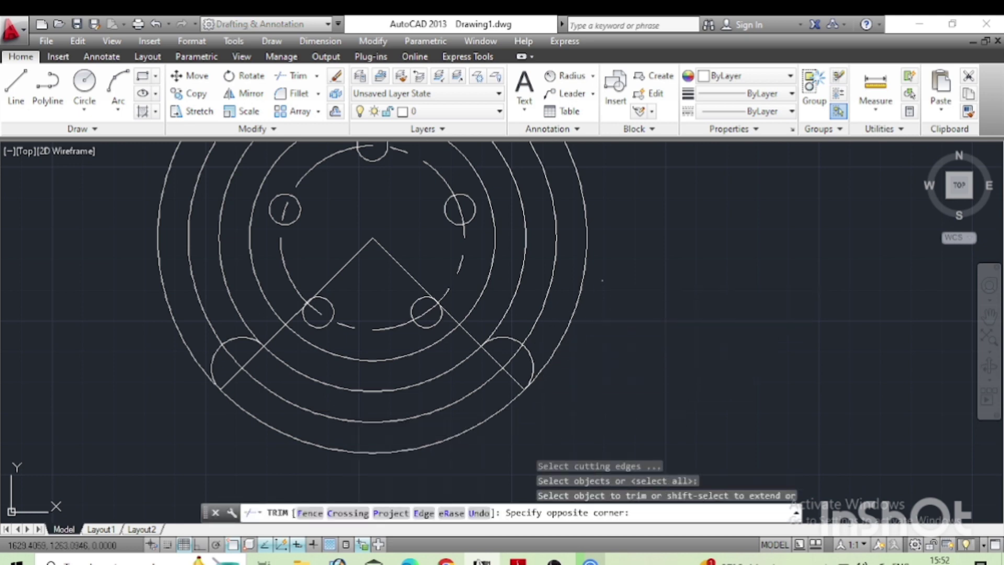
left_click(517, 243)
scroll(542, 326, "down", 2)
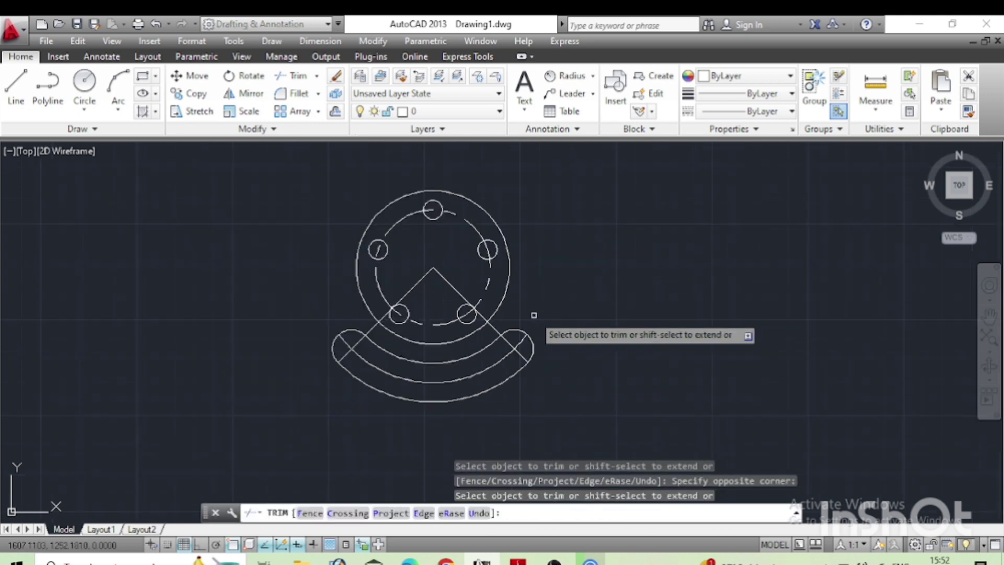
scroll(478, 365, "up", 2)
Compare the drawing against the MECH.pdf reference, then return to AutoCAD.
middle_click_drag(483, 368, 348, 439)
key("alt+Tab")
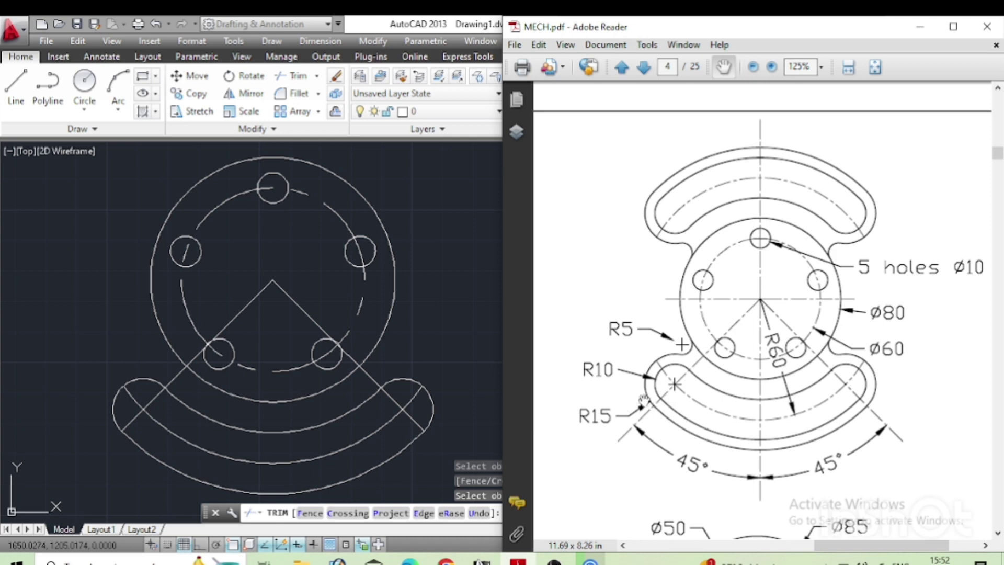
left_click(454, 268)
End the trim and offset the outer band arc 5 units outward.
left_click(441, 313)
key("Escape")
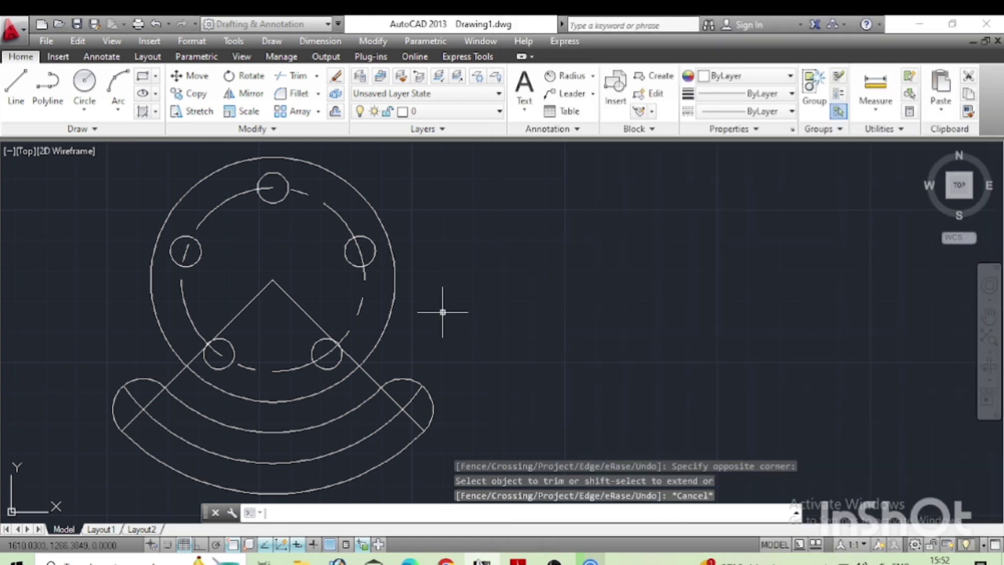
type("o")
key("Return")
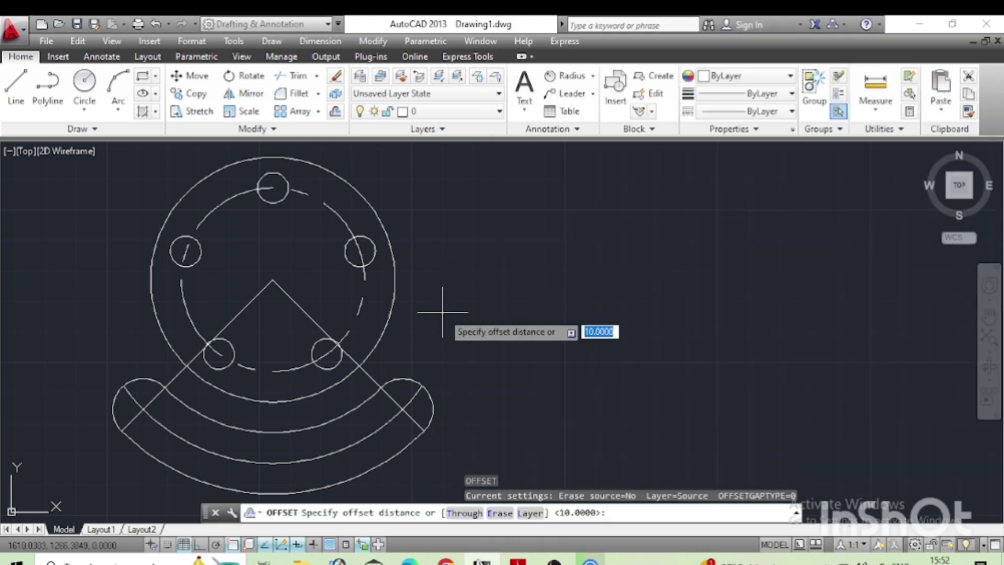
type("5")
key("Return")
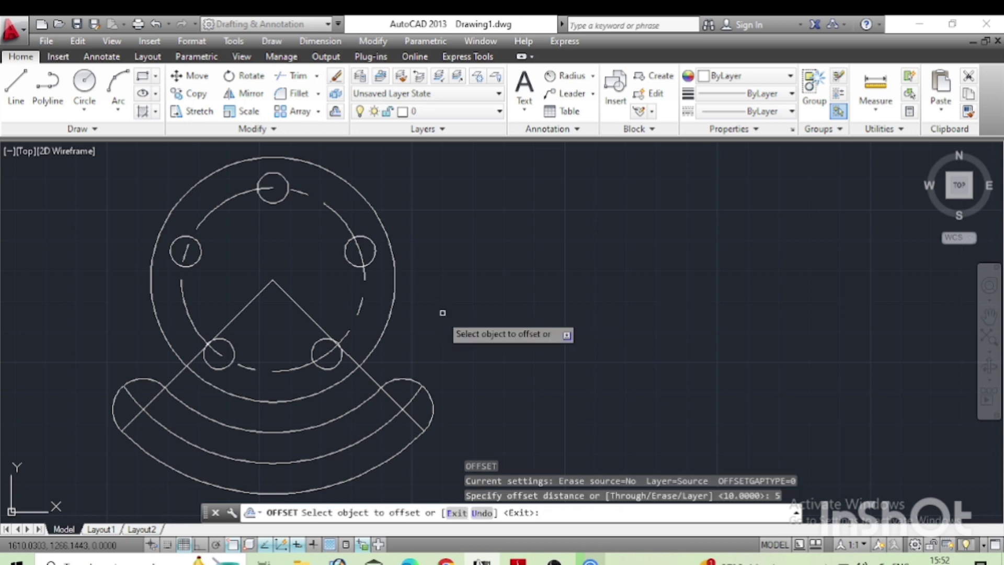
scroll(463, 288, "down", 2)
scroll(330, 406, "up", 2)
left_click(326, 402)
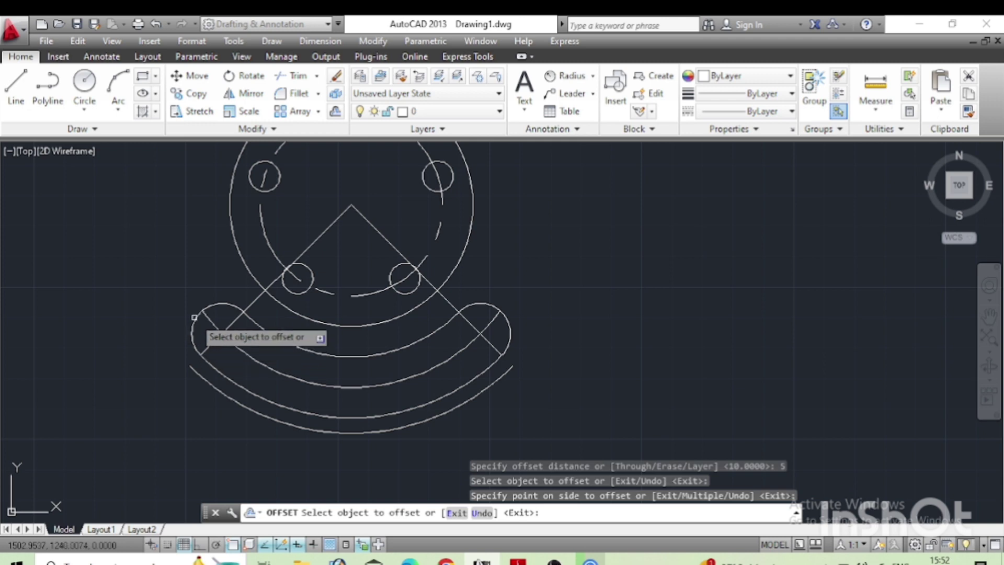
Offset the left and right rounded ends 5 units outward as well.
left_click(203, 336)
left_click(174, 314)
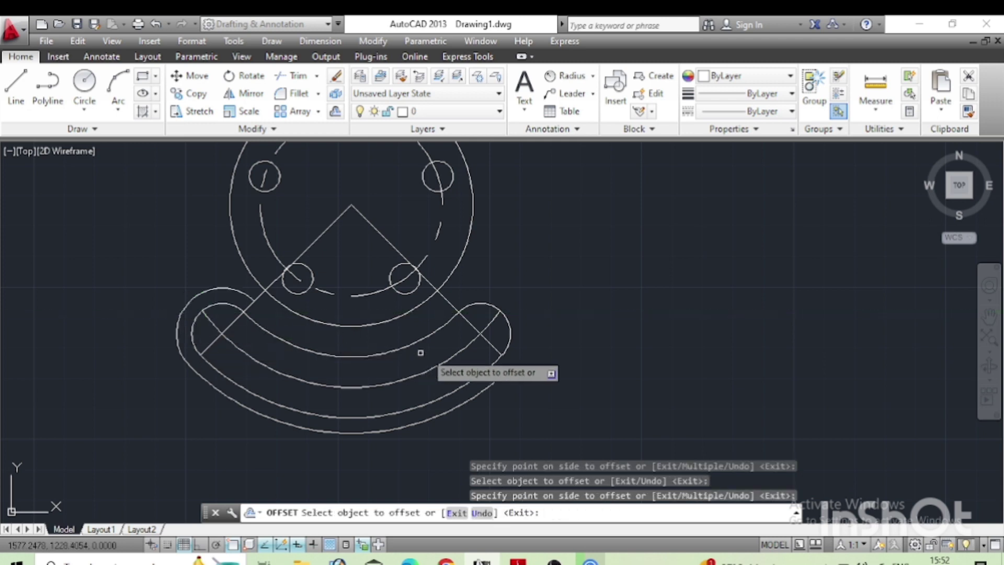
left_click(504, 325)
left_click(506, 271)
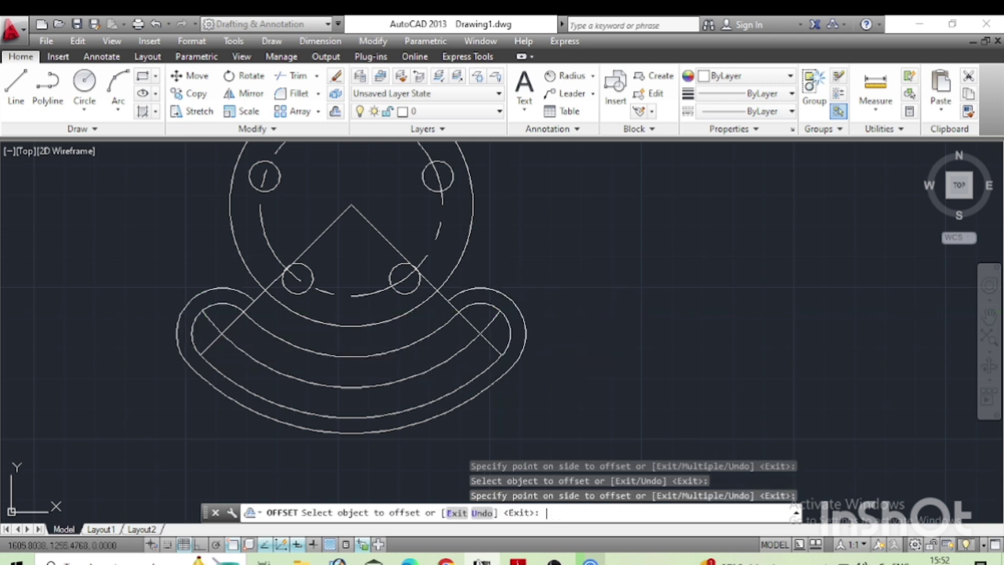
Fillet the right outer band arc into the large circle with radius 5.
key("Escape")
type("f")
key("Return")
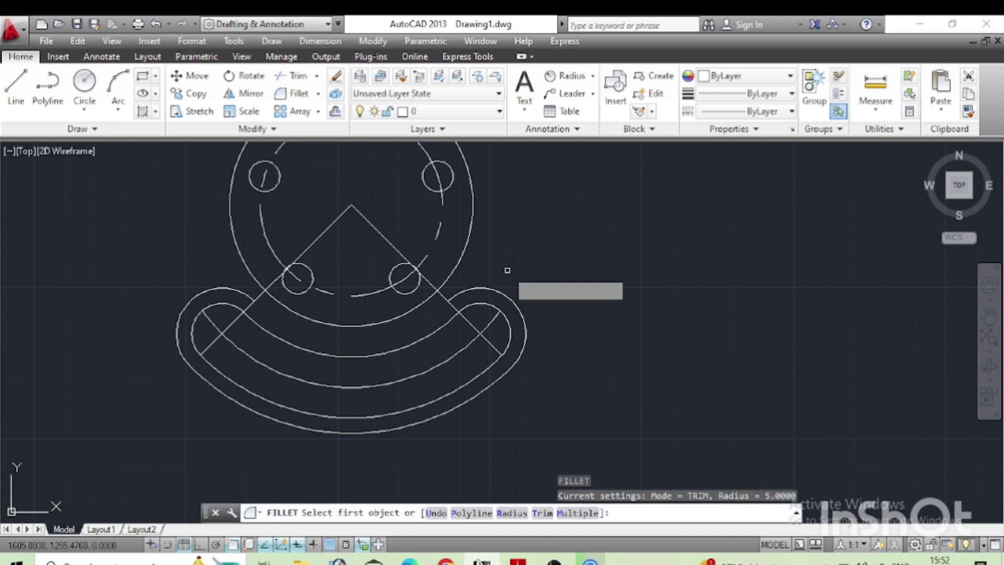
type("r")
key("Return")
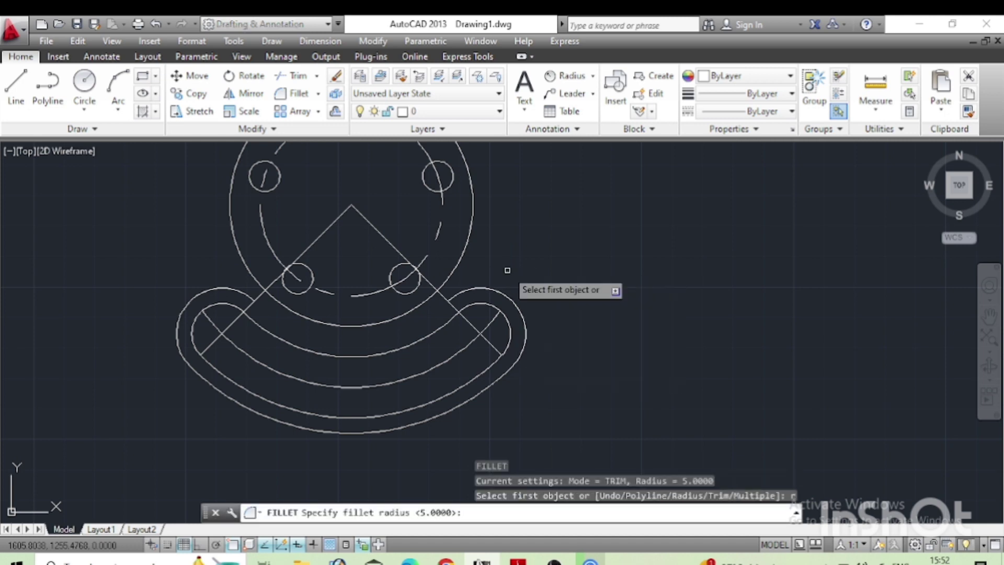
key("Return")
middle_click_drag(505, 270, 441, 333)
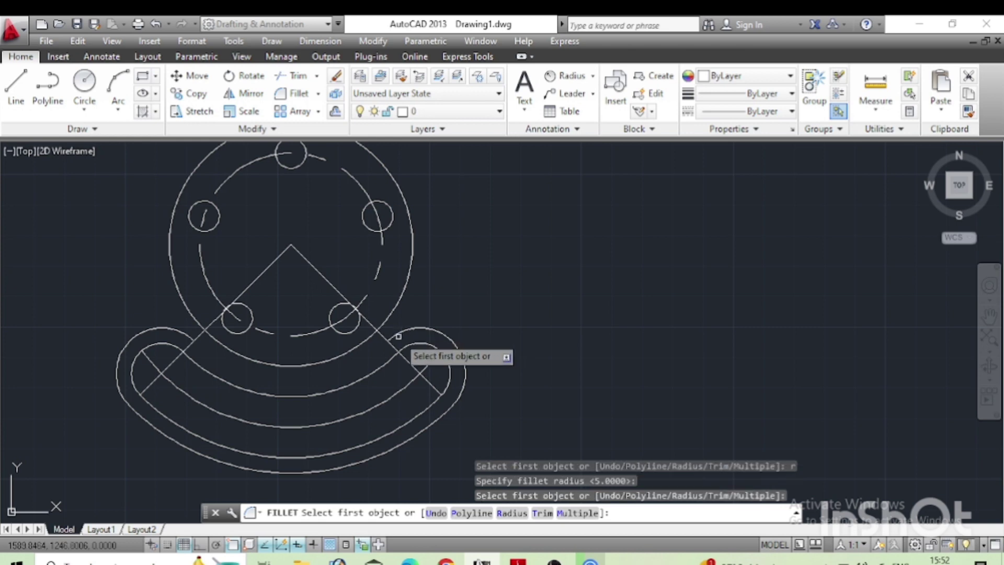
left_click(398, 331)
left_click(388, 308)
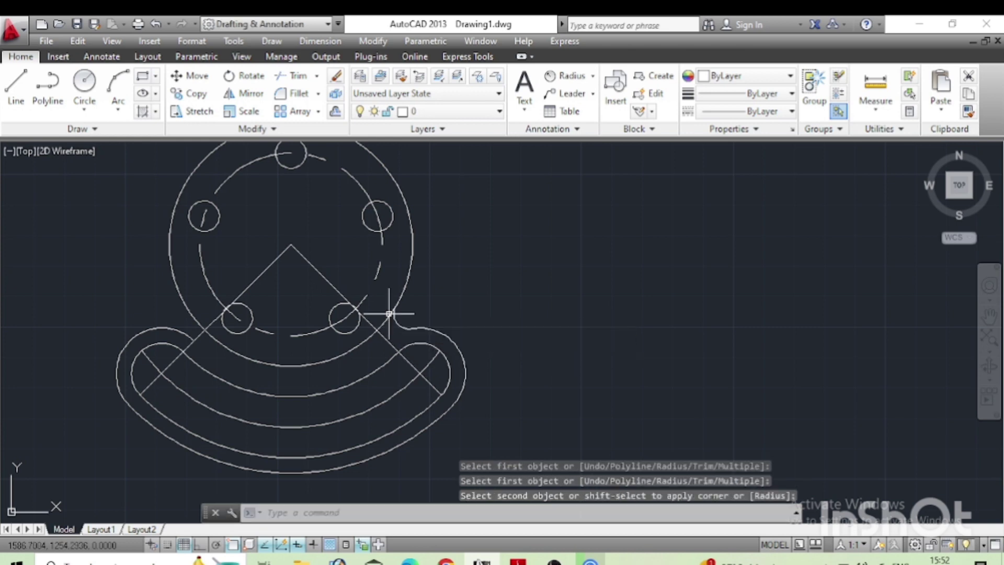
Fillet the left outer arc to the circle, then select and deselect the diagonal lines.
key("Return")
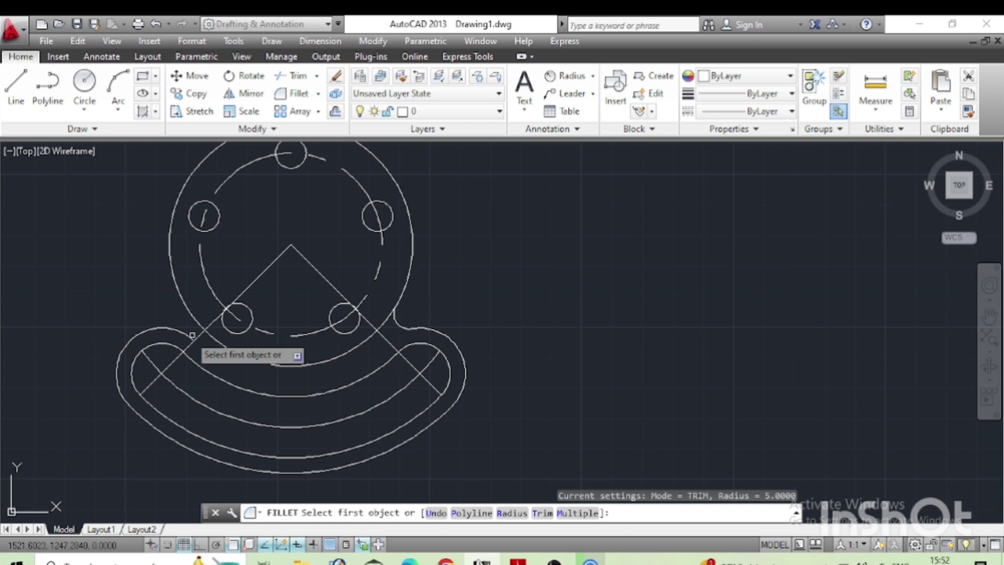
left_click(177, 331)
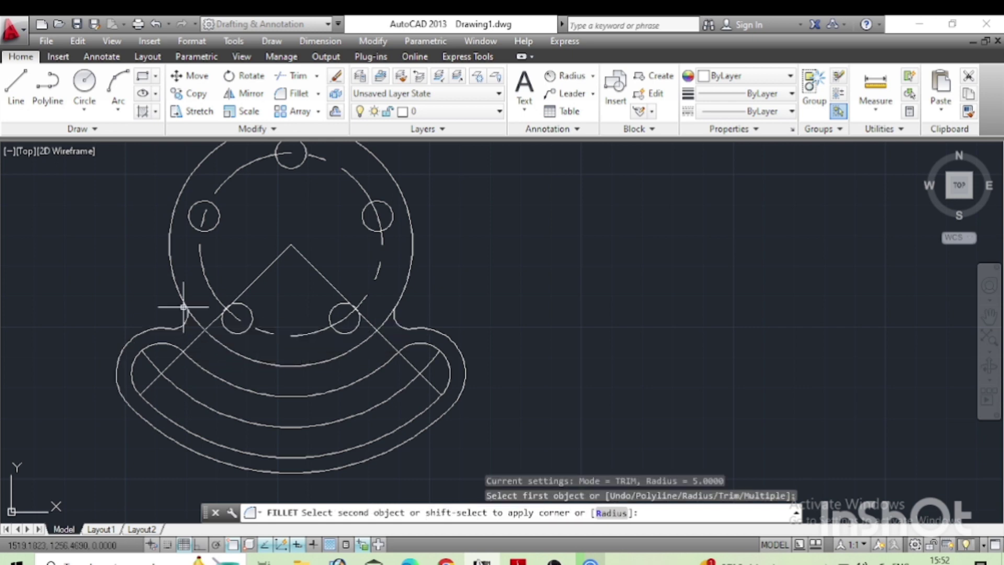
scroll(382, 353, "down", 2)
middle_click_drag(382, 352, 437, 365)
scroll(432, 354, "up", 2)
left_click(395, 255)
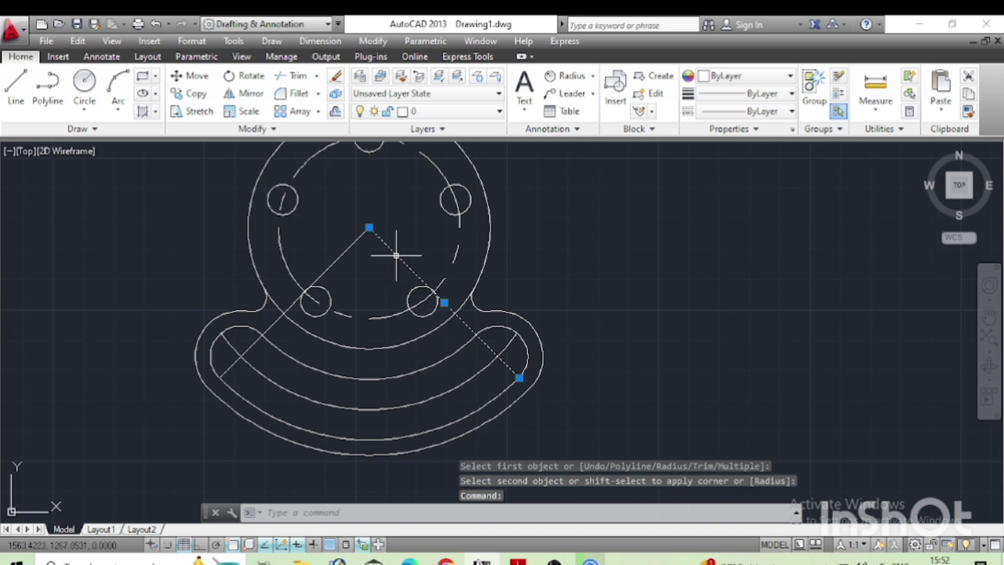
left_click(352, 247)
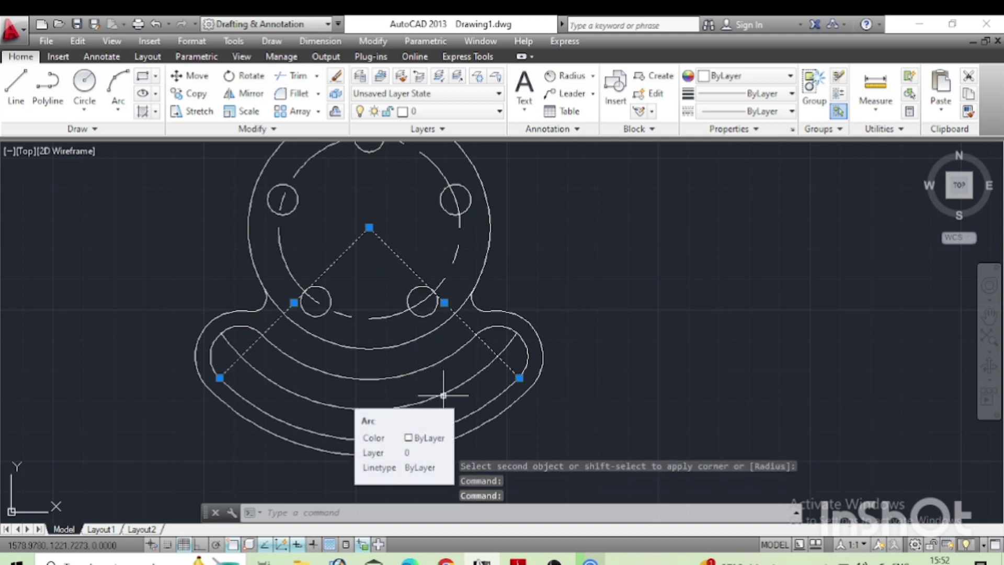
key("Escape")
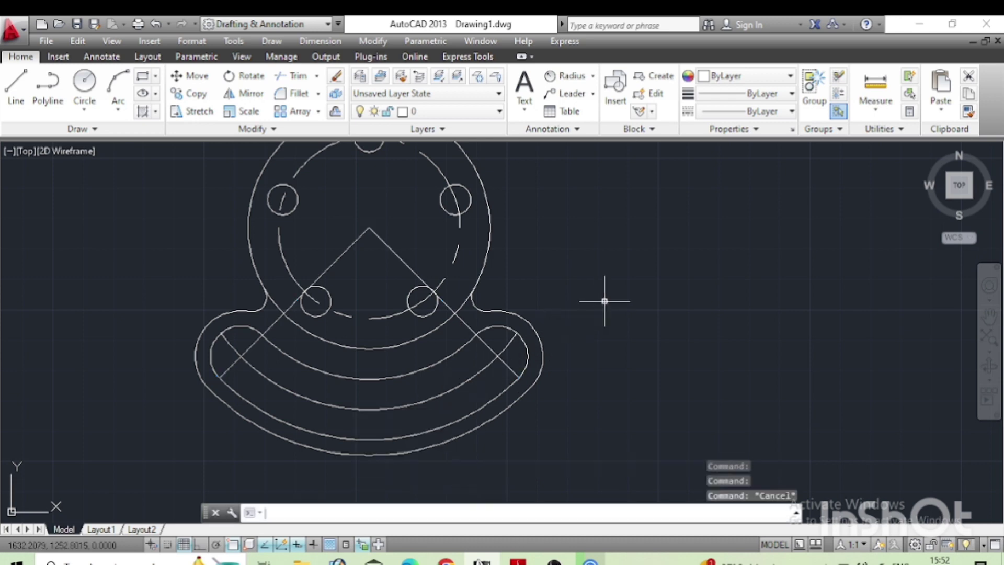
key("Escape")
scroll(583, 330, "down", 2)
scroll(529, 375, "up", 2)
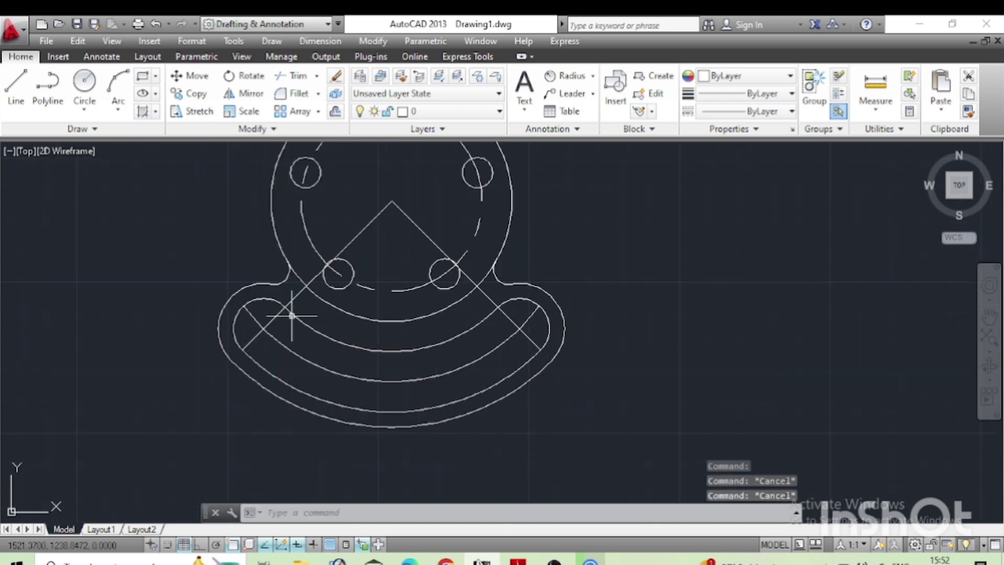
left_click(274, 339)
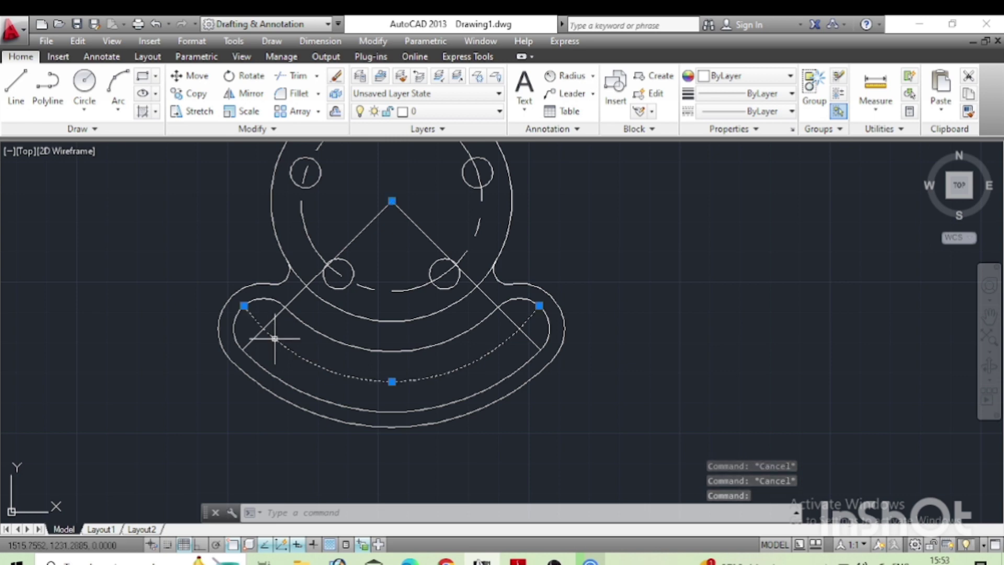
key("Delete")
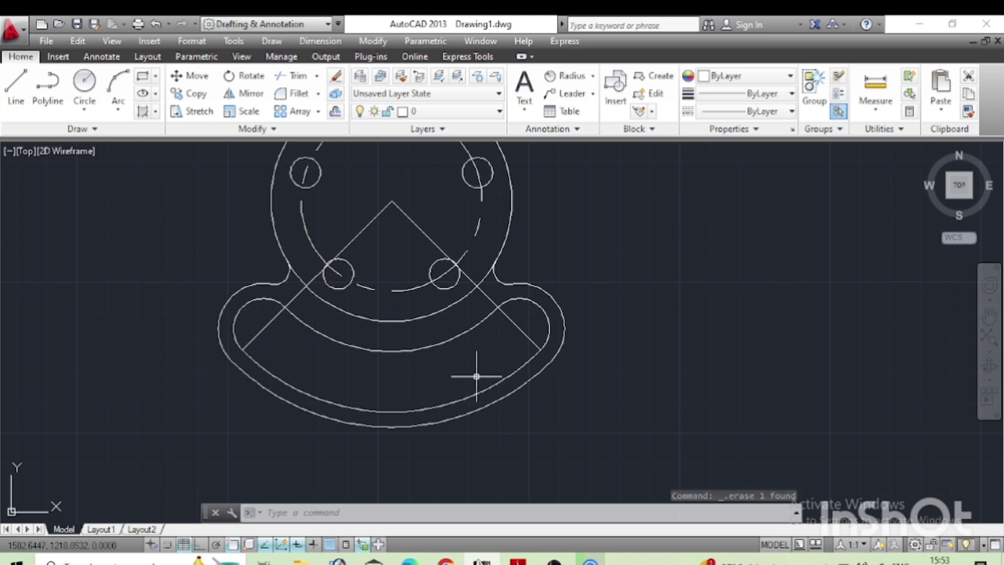
scroll(477, 380, "down", 2)
middle_click_drag(460, 385, 430, 416)
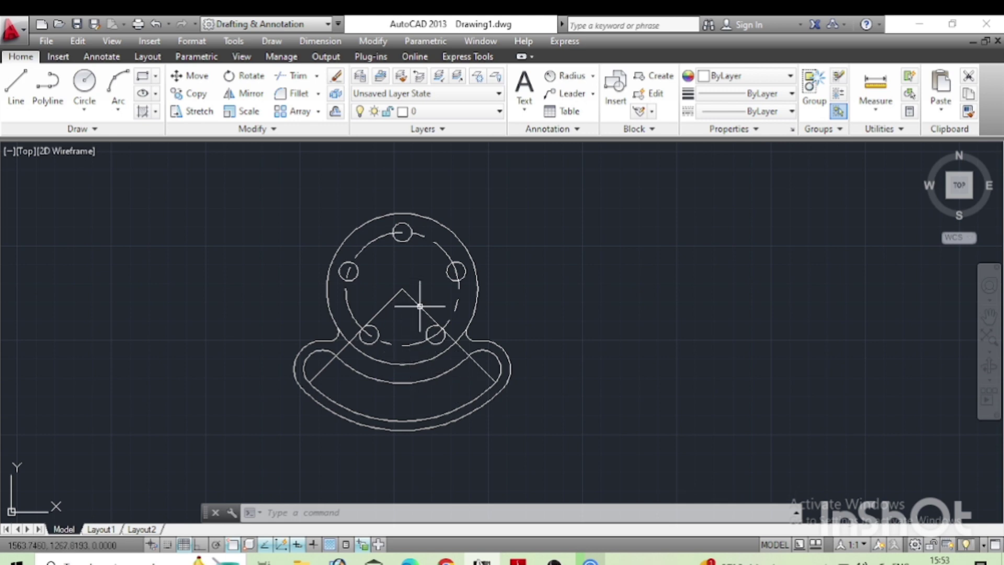
Mirror the lower lobe about a horizontal line through the centre, keeping the original.
left_click(279, 320)
left_click(556, 439)
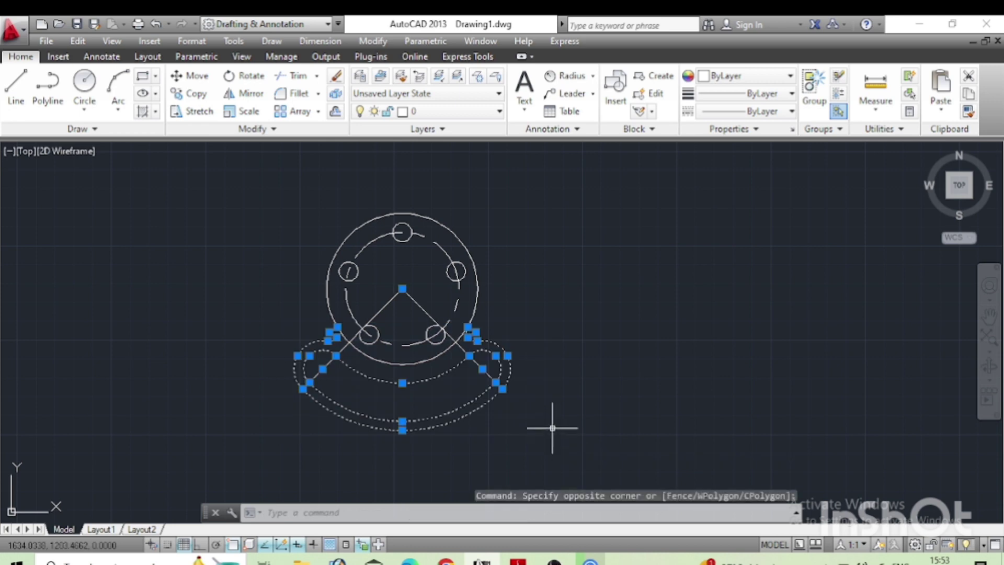
type("MI")
key("Return")
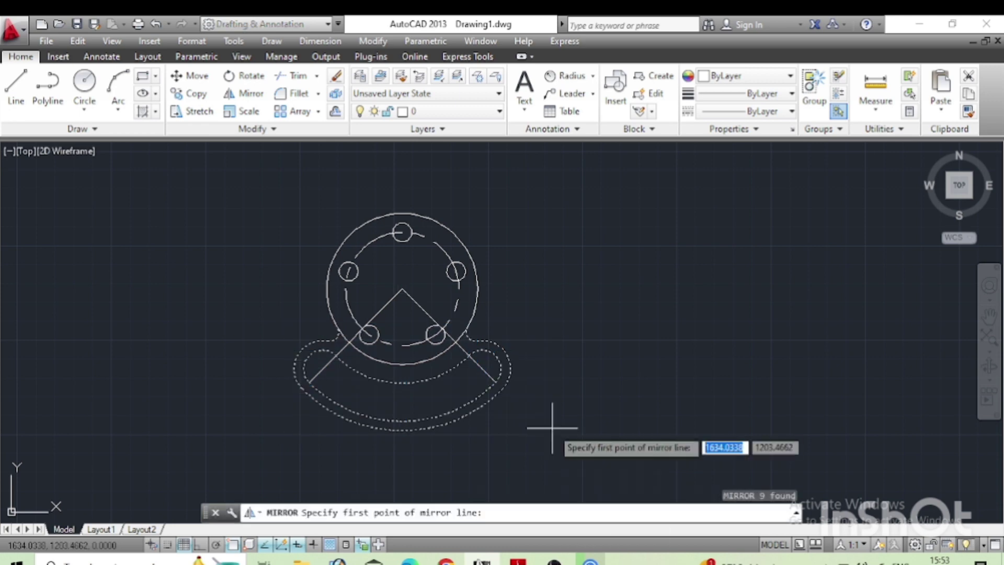
left_click(479, 285)
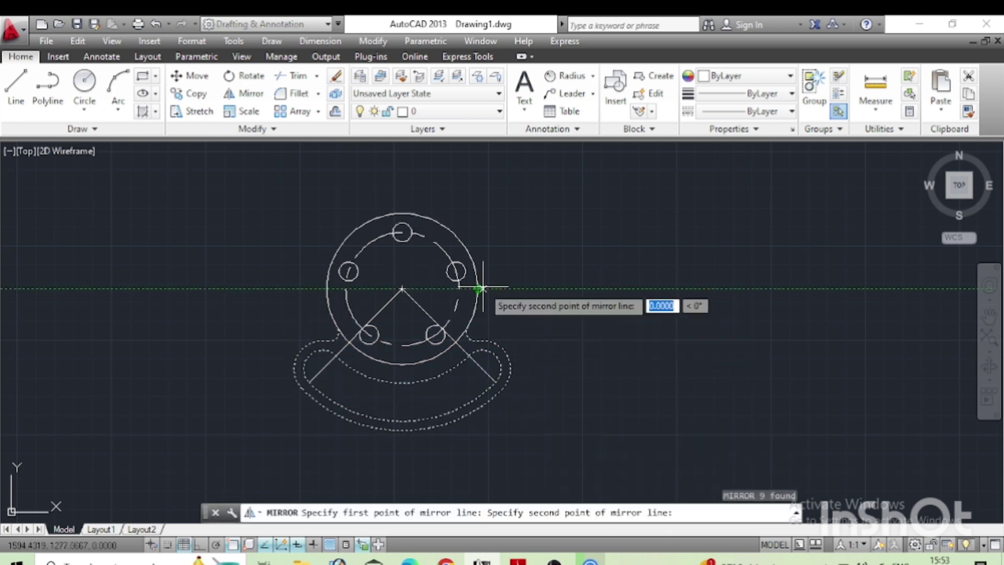
left_click(532, 288)
key("Return")
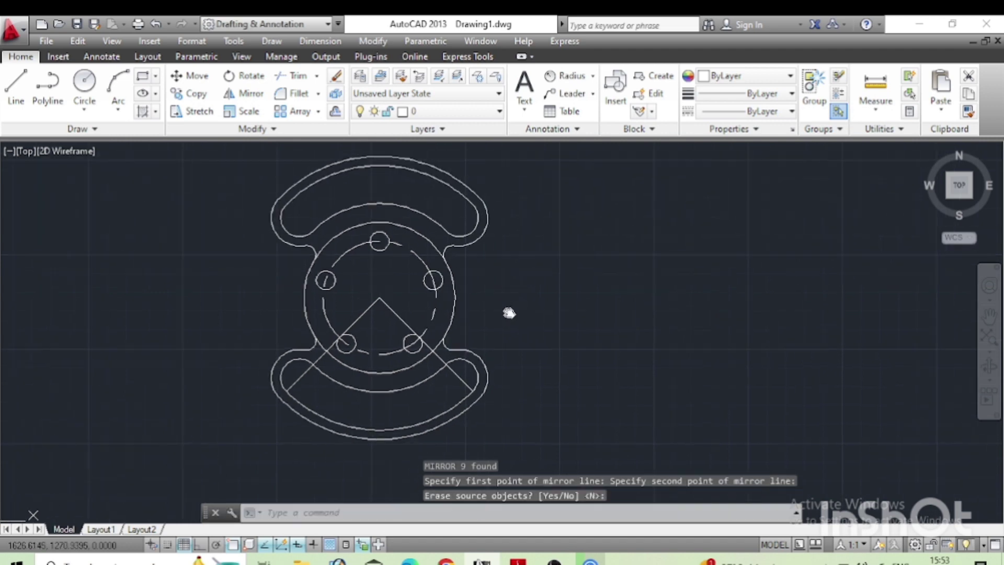
Set the two slanted lines from the centre to the CENTER linetype.
middle_click_drag(440, 319, 278, 324)
left_click(279, 324)
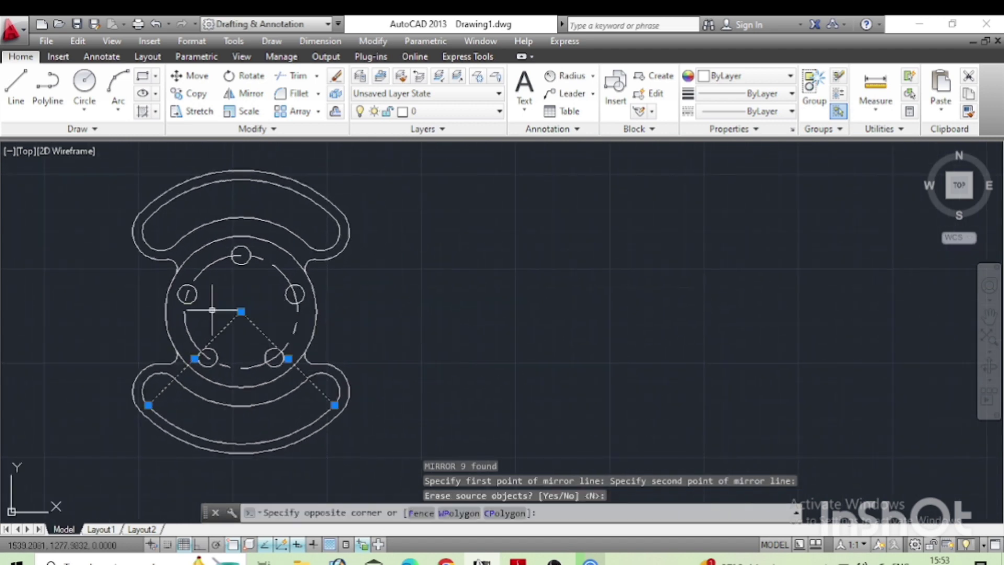
left_click(212, 310)
left_click(753, 111)
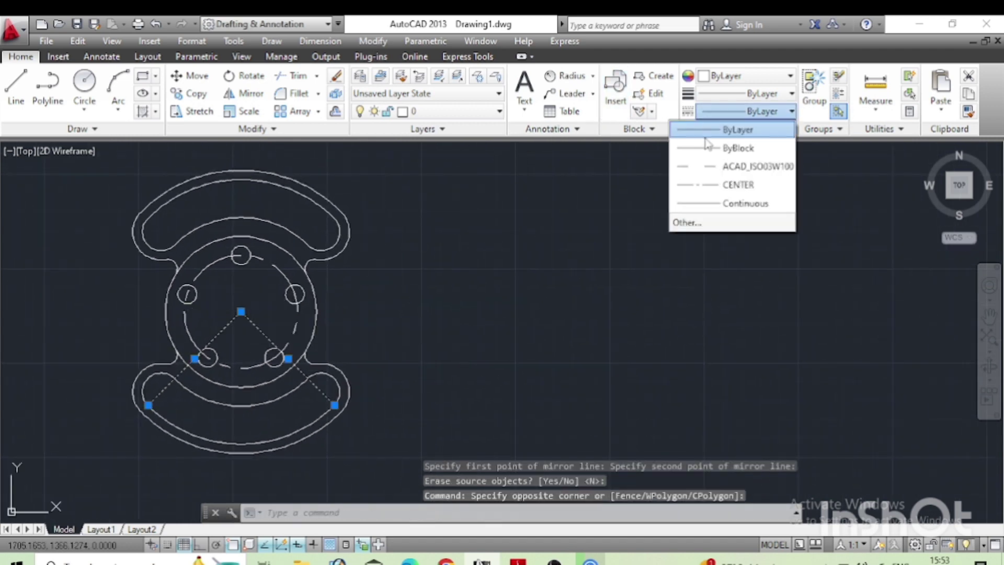
left_click(710, 186)
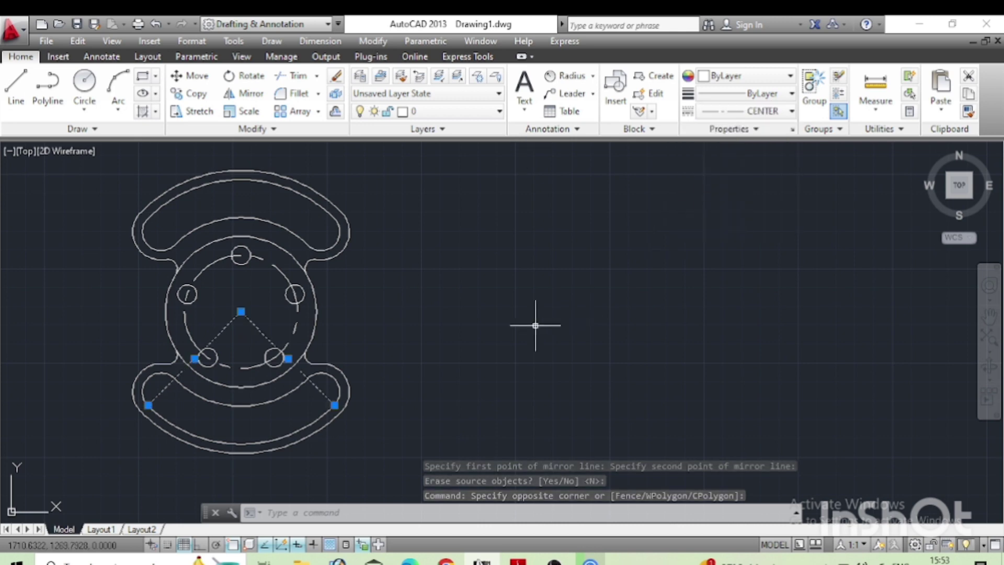
key("Escape")
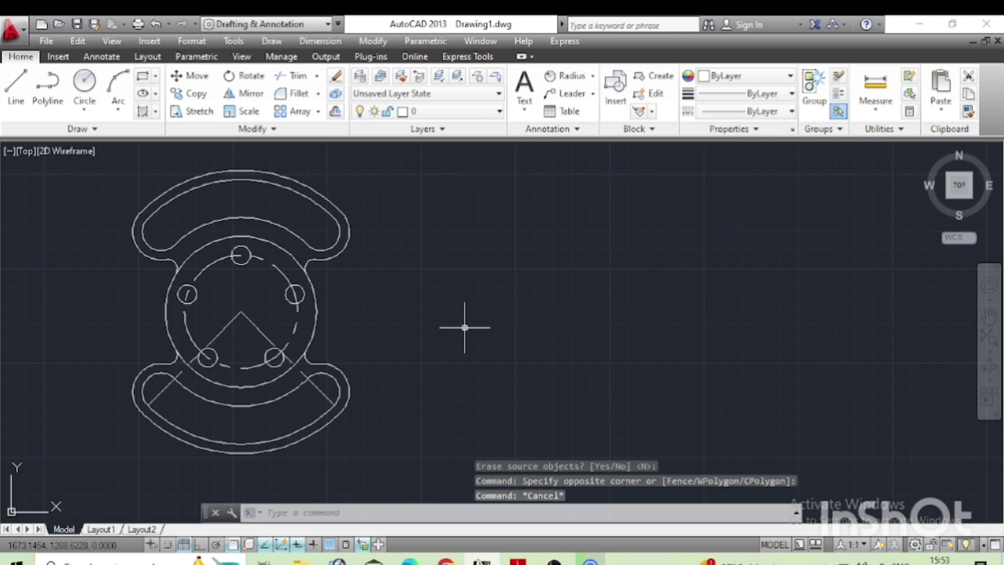
Delete the two slanted lines from the centre.
left_click(295, 325)
left_click(232, 314)
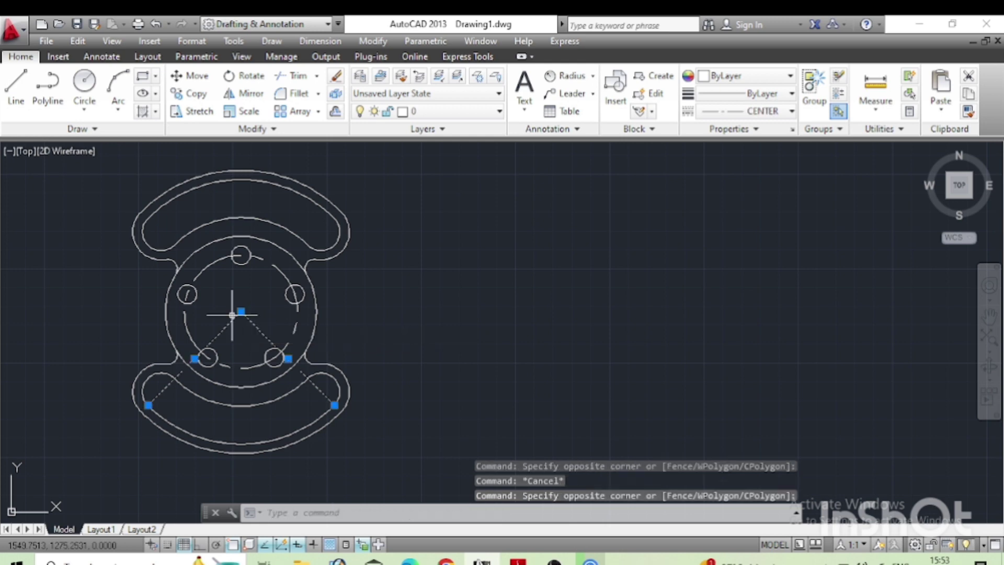
key("Delete")
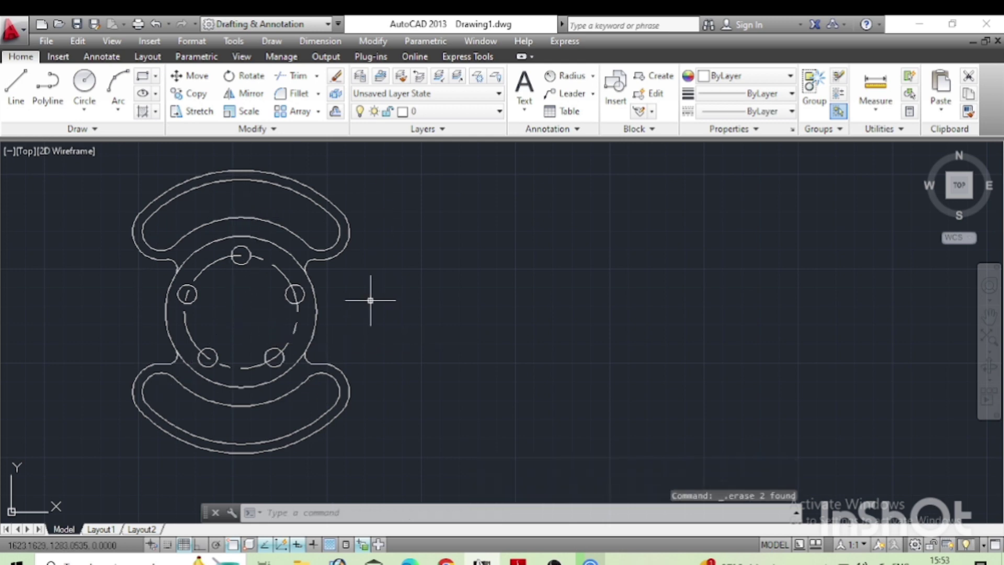
type("c")
Draw a circle at the part's centre with its radius reaching into the lobes.
key("Return")
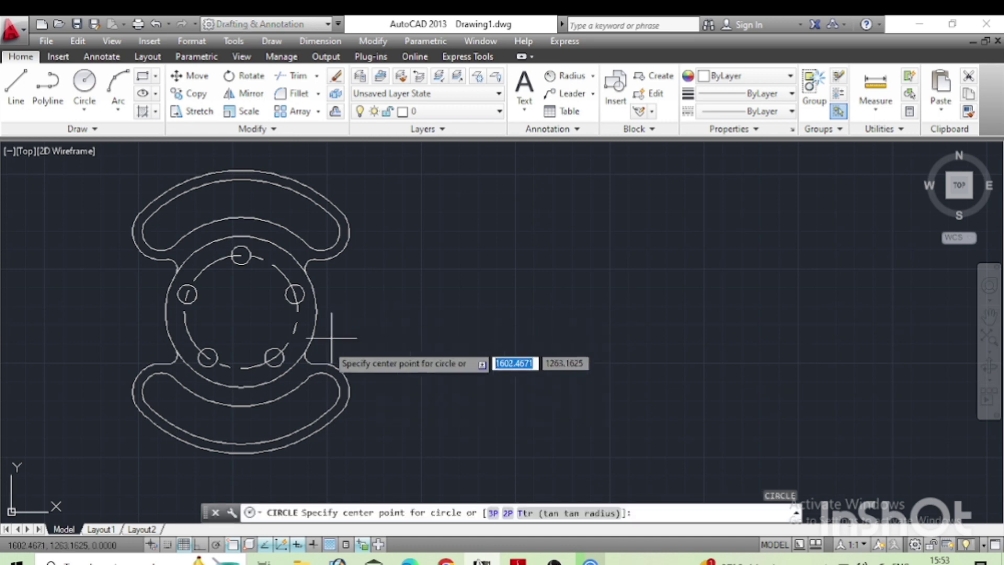
left_click(241, 312)
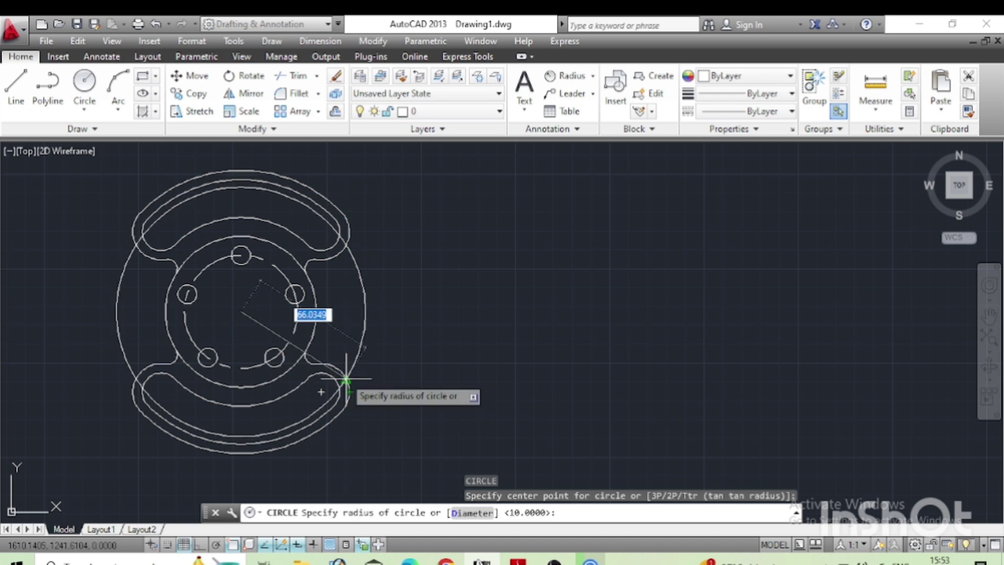
left_click(328, 383)
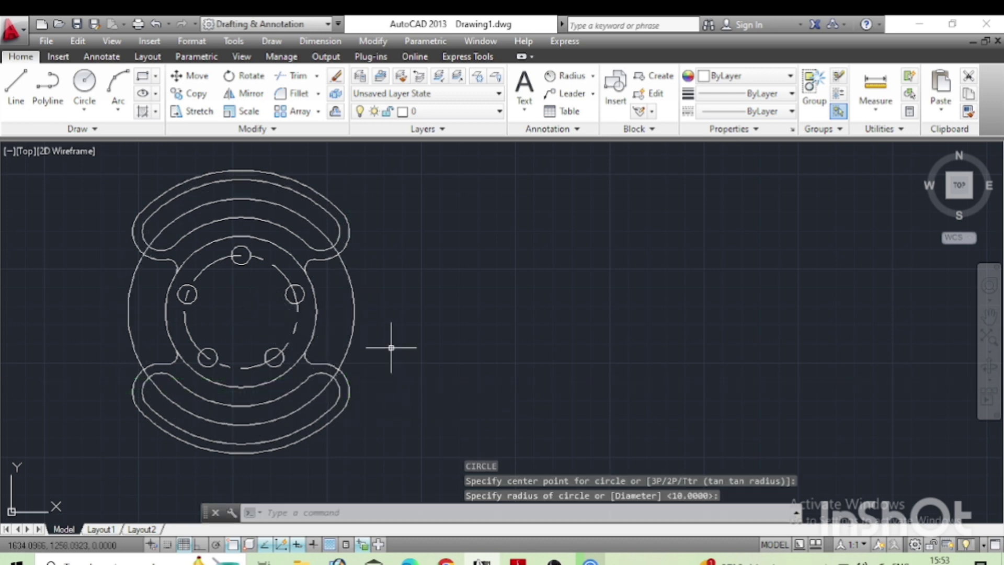
type("TR")
Trim the large circle's left and right arcs between the upper and lower lobes.
key("Return")
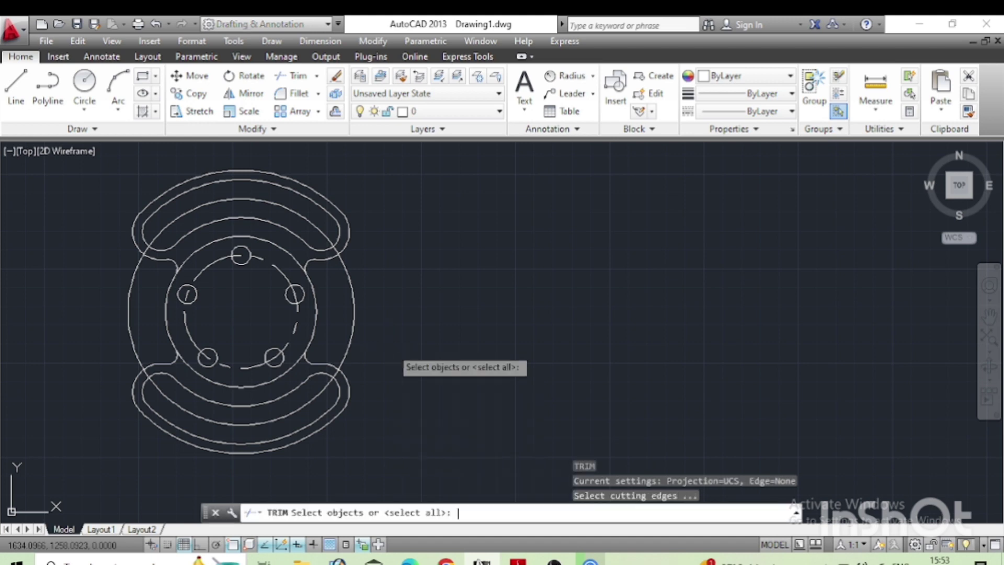
key("Return")
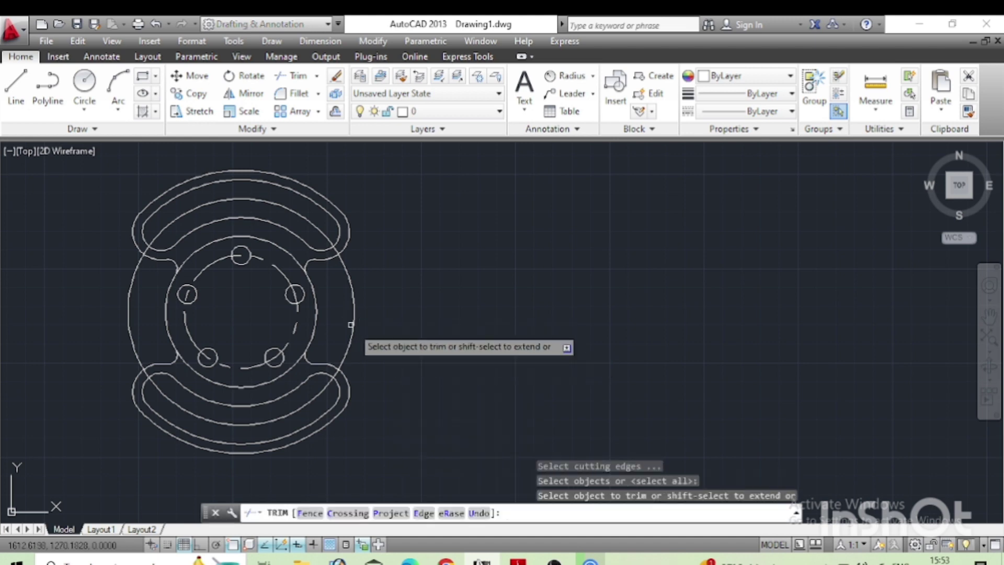
left_click(350, 318)
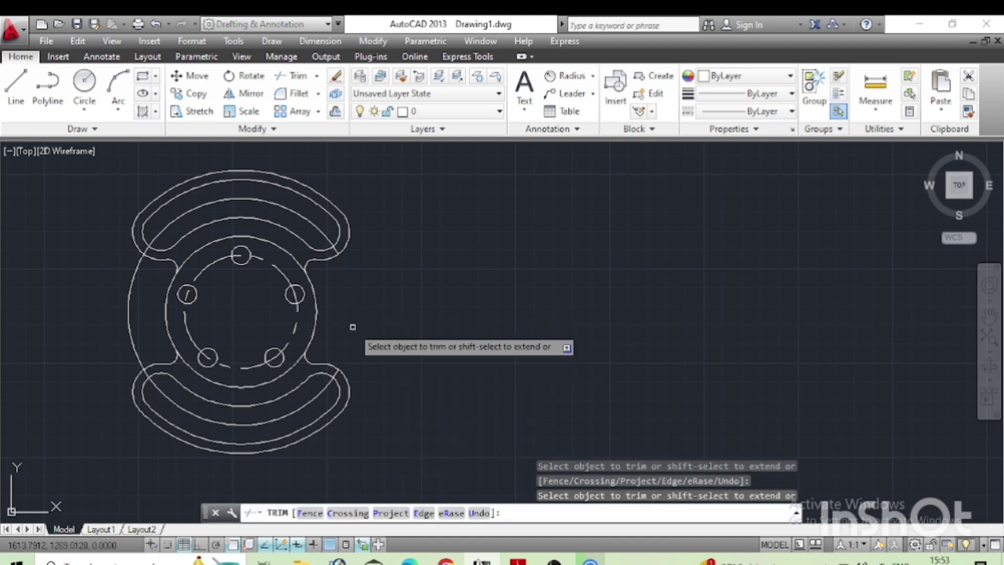
left_click(133, 334)
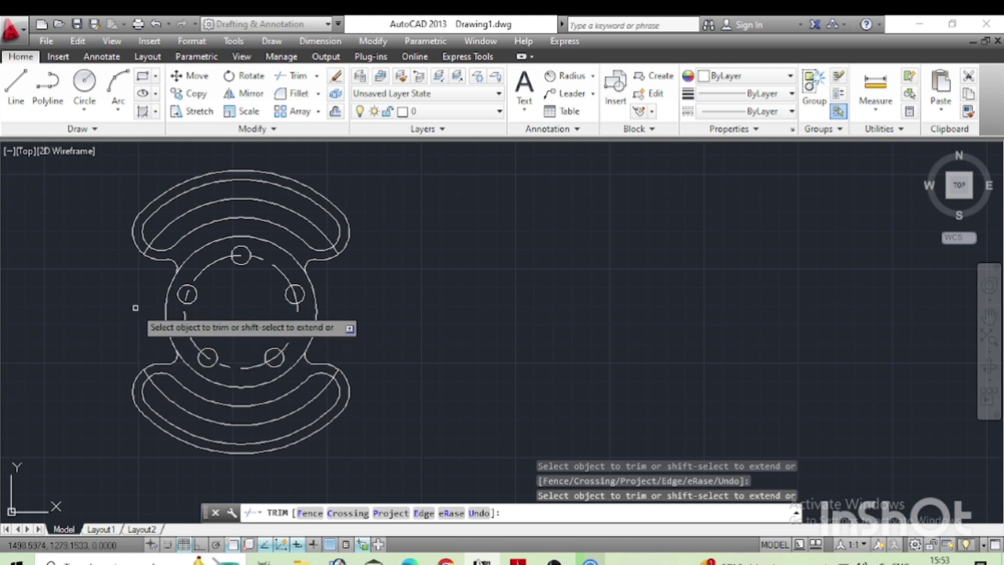
key("Return")
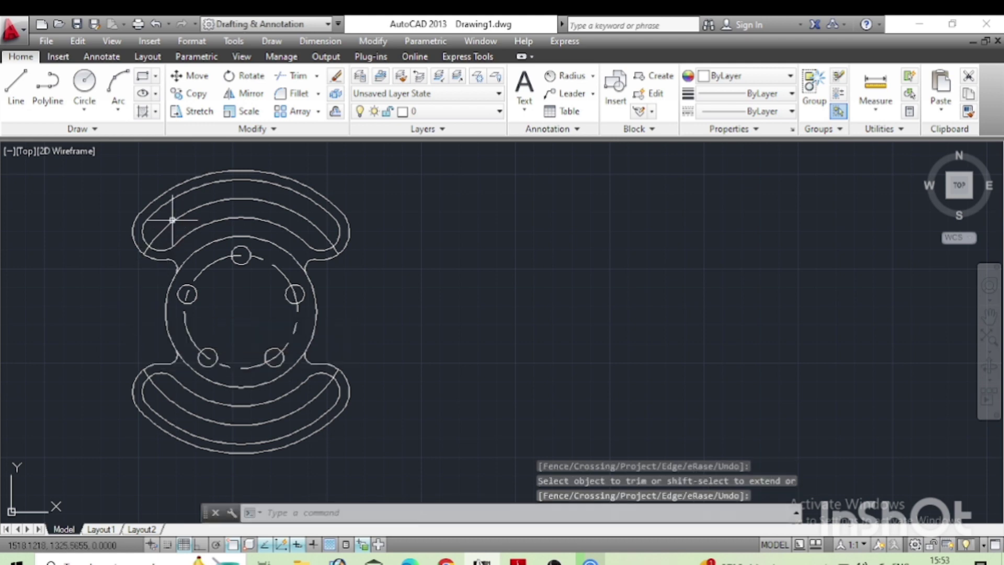
Give both lobes' middle arcs the CENTER linetype and bring up the MECH.pdf reference.
key("Return")
left_click(169, 237)
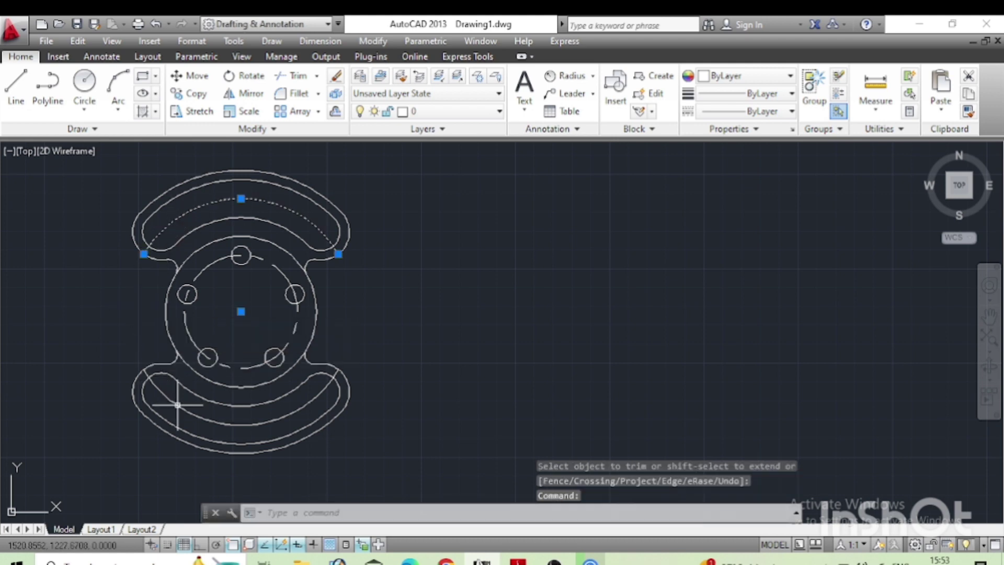
left_click(753, 110)
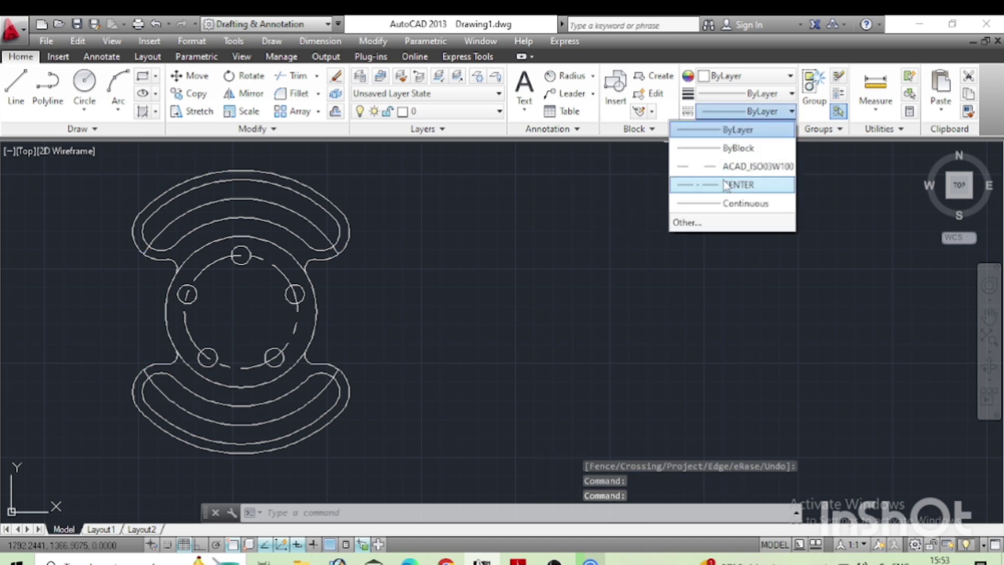
left_click(727, 184)
key("Escape")
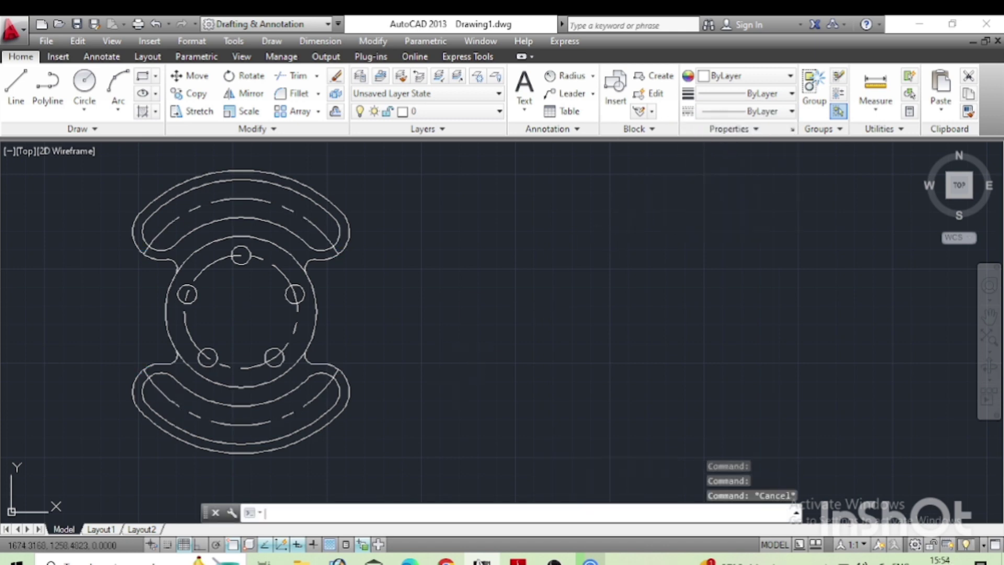
key("Escape")
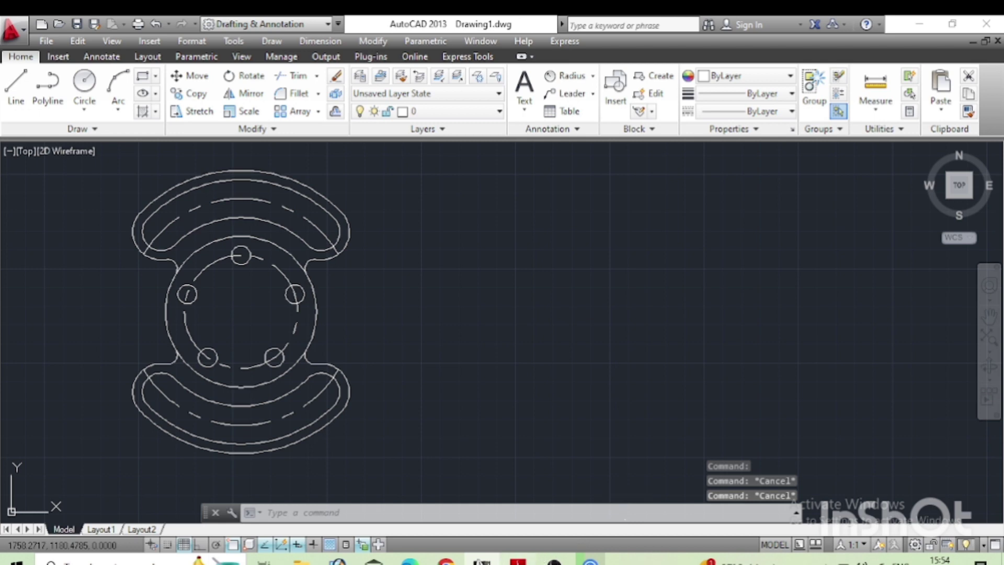
left_click(518, 561)
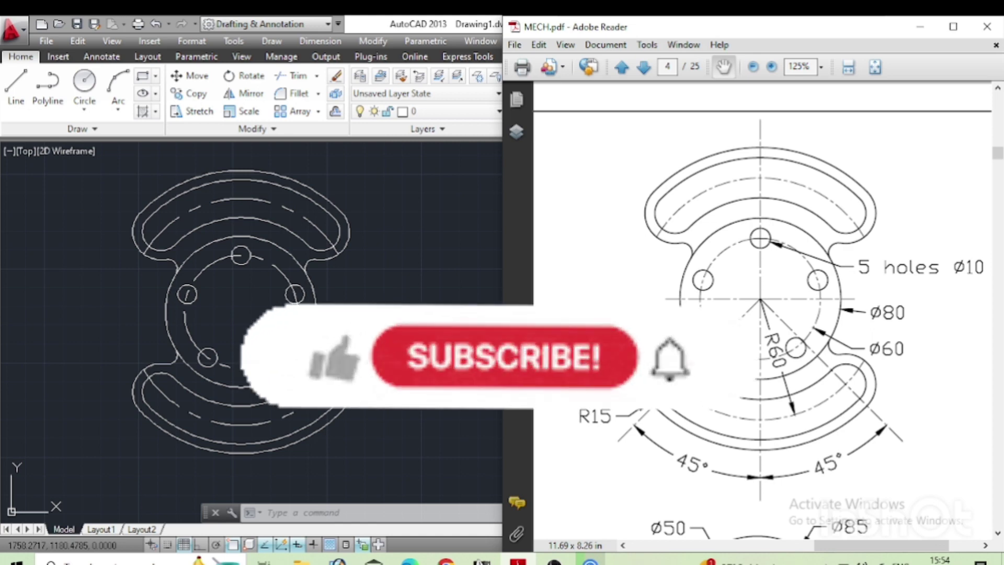
left_click(452, 301)
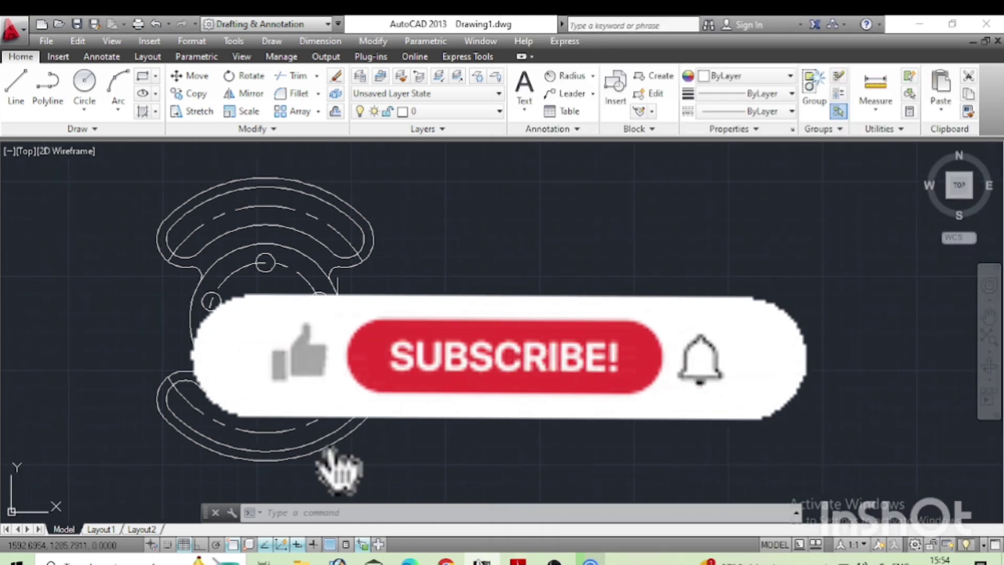
key("alt+Tab")
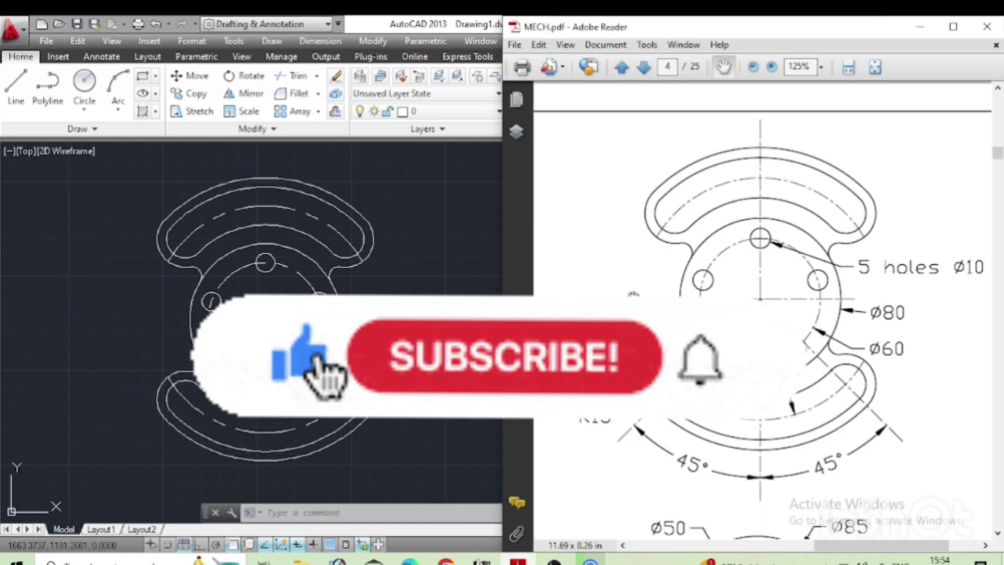